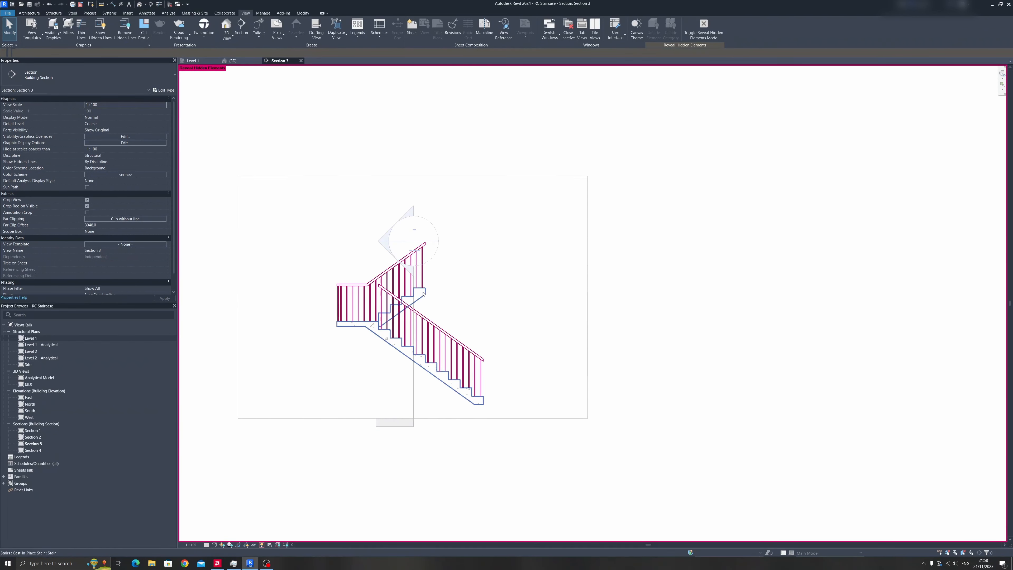
Step: Turn off Reveal Hidden Elements in Section 3 and open the West elevation
{"action": "key", "text": "r"}
{"action": "key", "text": "h"}
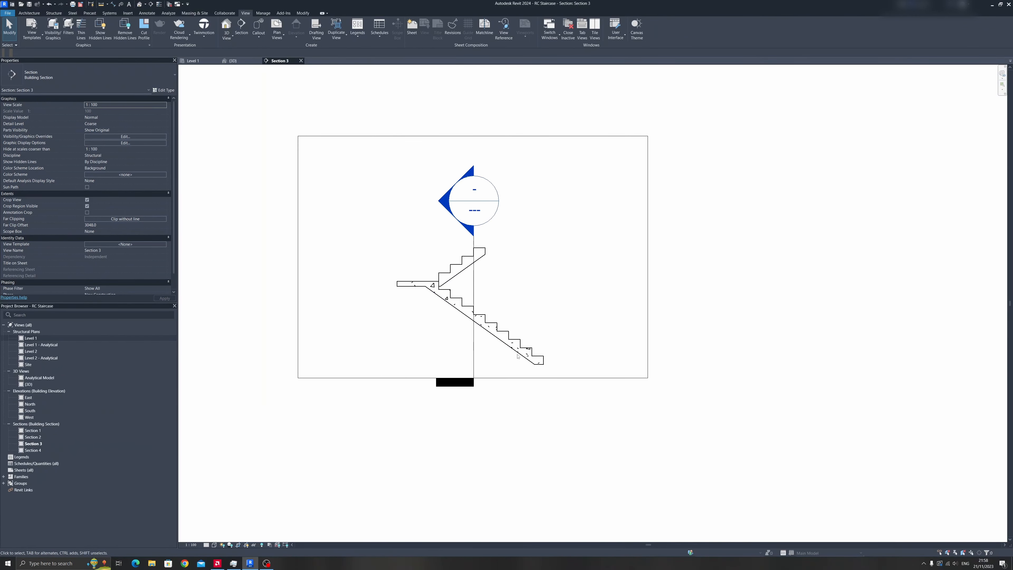
{"action": "key", "text": "ctrl+Tab"}
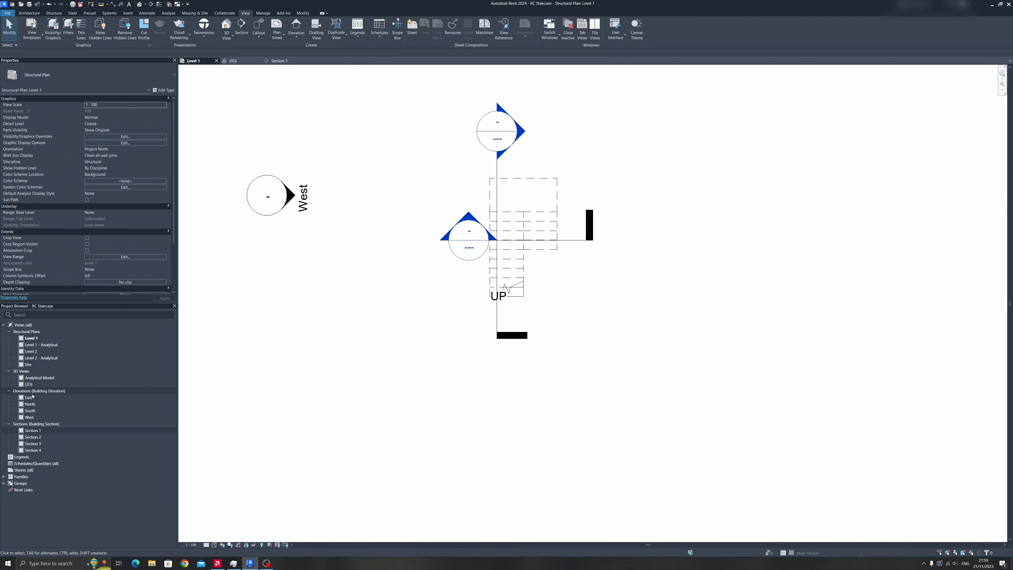
{"action": "double_click", "coordinate": [30, 417]}
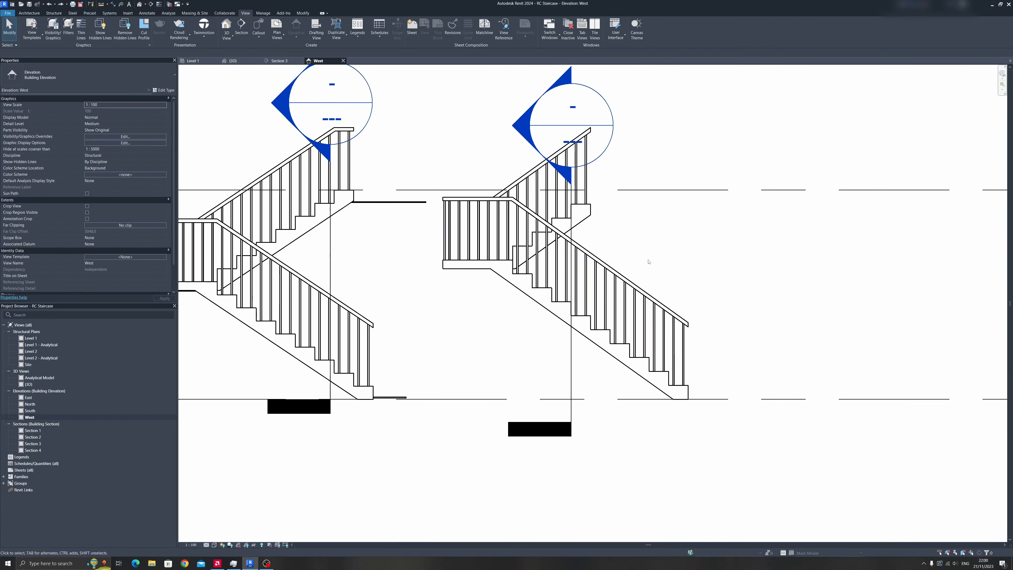
Step: Open the staircase without adjoining slabs for editing and inspect the height properties of its upper run and landing
{"action": "middle_click_drag", "start_coordinate": [607, 245], "coordinate": [691, 278]}
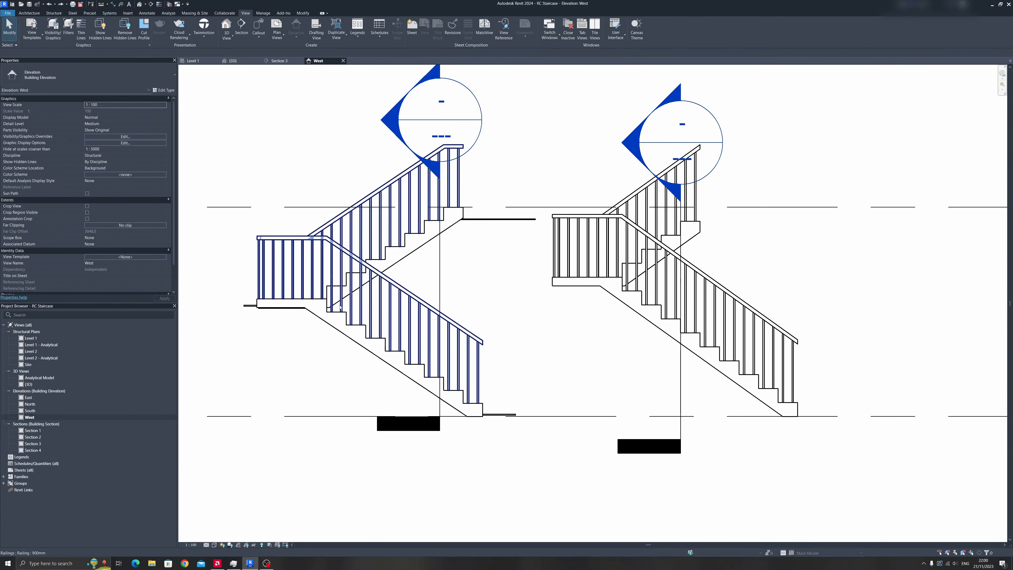
{"action": "middle_click_drag", "start_coordinate": [702, 239], "coordinate": [520, 238]}
{"action": "scroll", "coordinate": [520, 237], "scroll_direction": "up", "scroll_amount": 1}
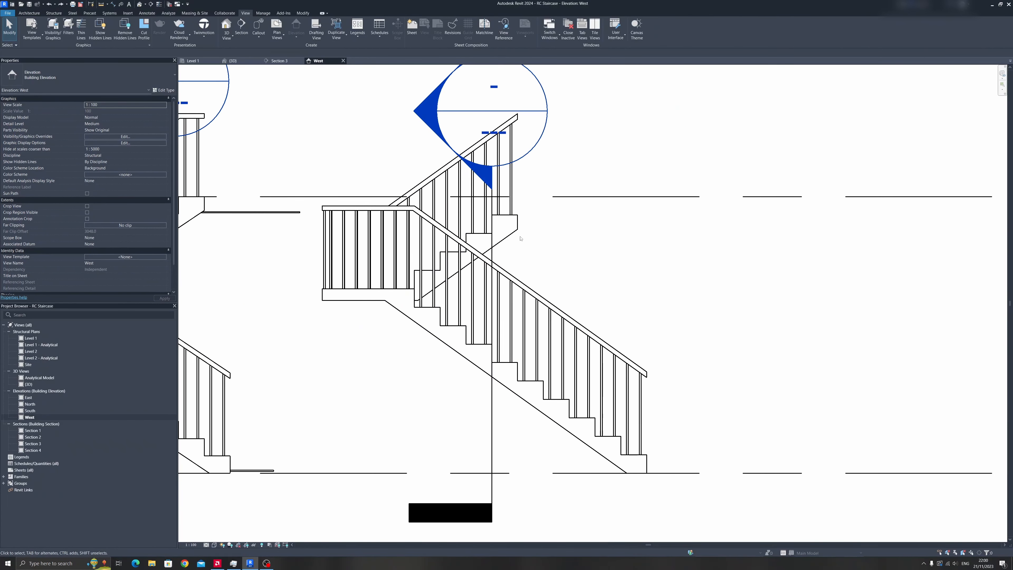
{"action": "left_click", "coordinate": [513, 225]}
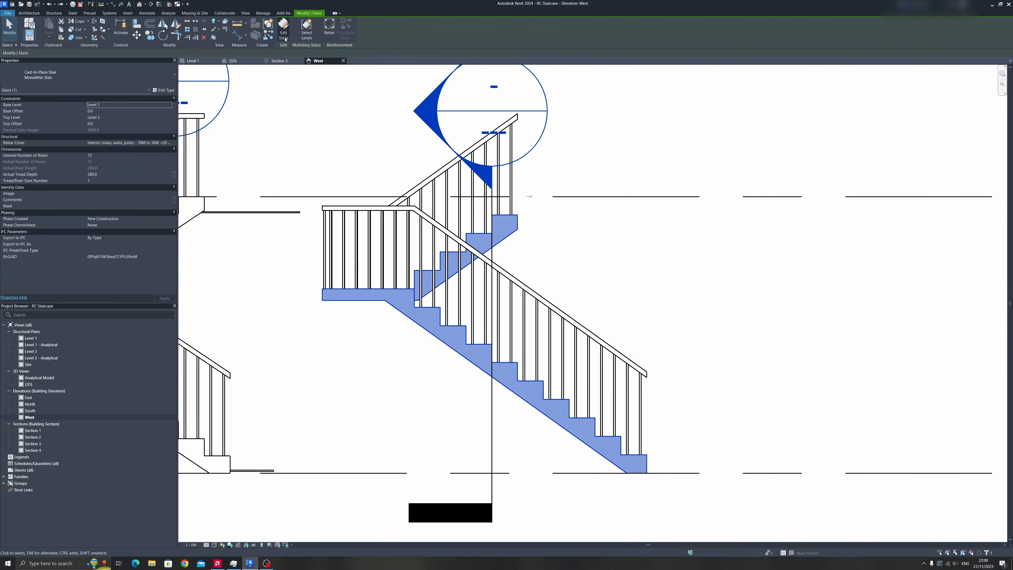
{"action": "left_click", "coordinate": [283, 33]}
{"action": "left_click", "coordinate": [454, 261]}
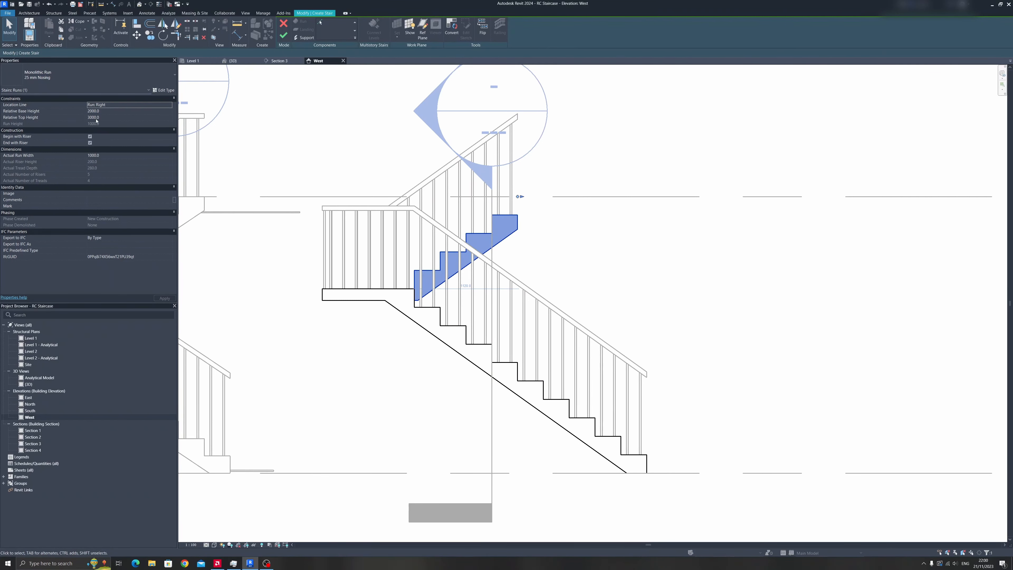
{"action": "scroll", "coordinate": [526, 216], "scroll_direction": "down", "scroll_amount": 3}
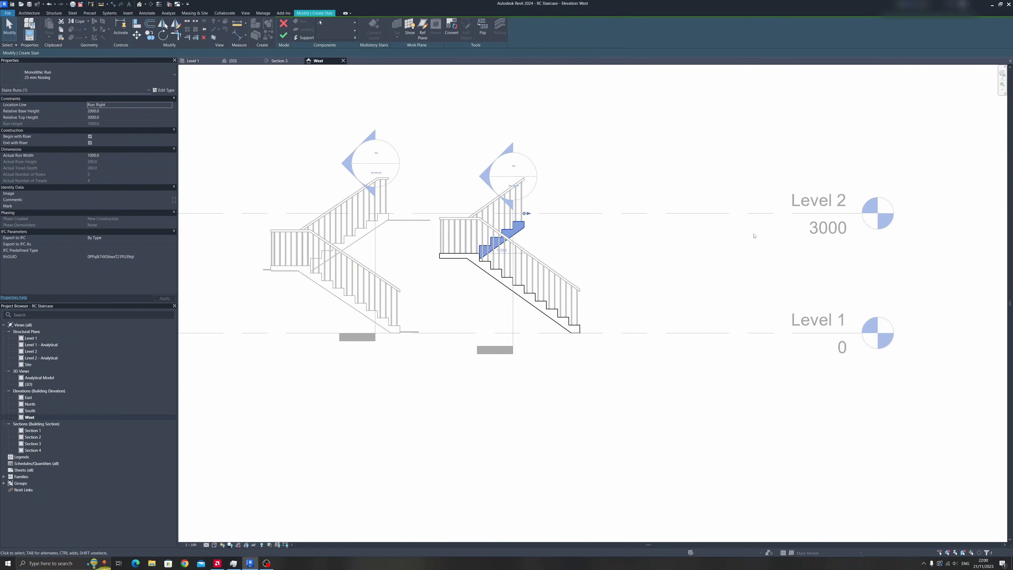
{"action": "scroll", "coordinate": [668, 245], "scroll_direction": "up", "scroll_amount": 3}
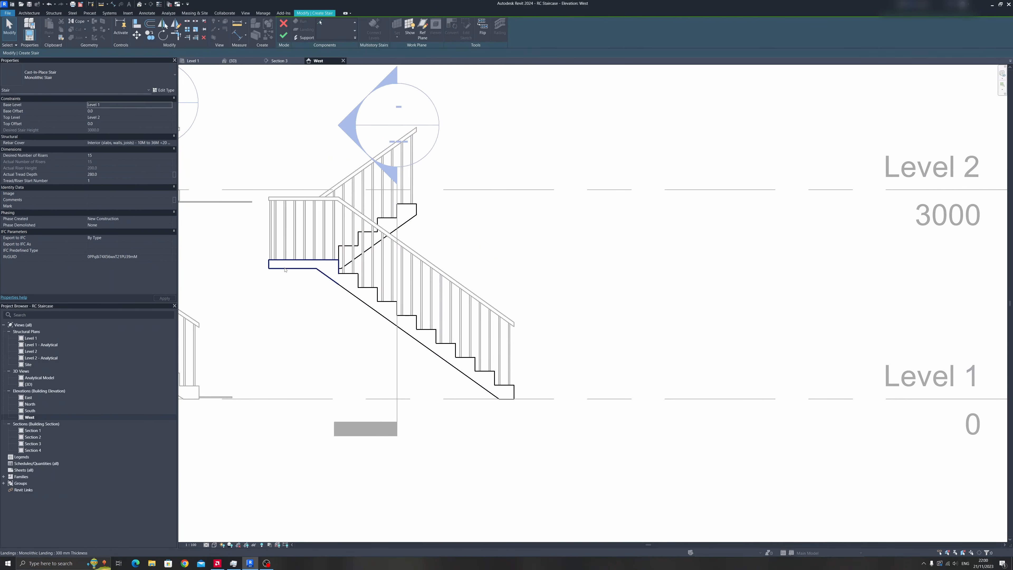
{"action": "left_click", "coordinate": [286, 267]}
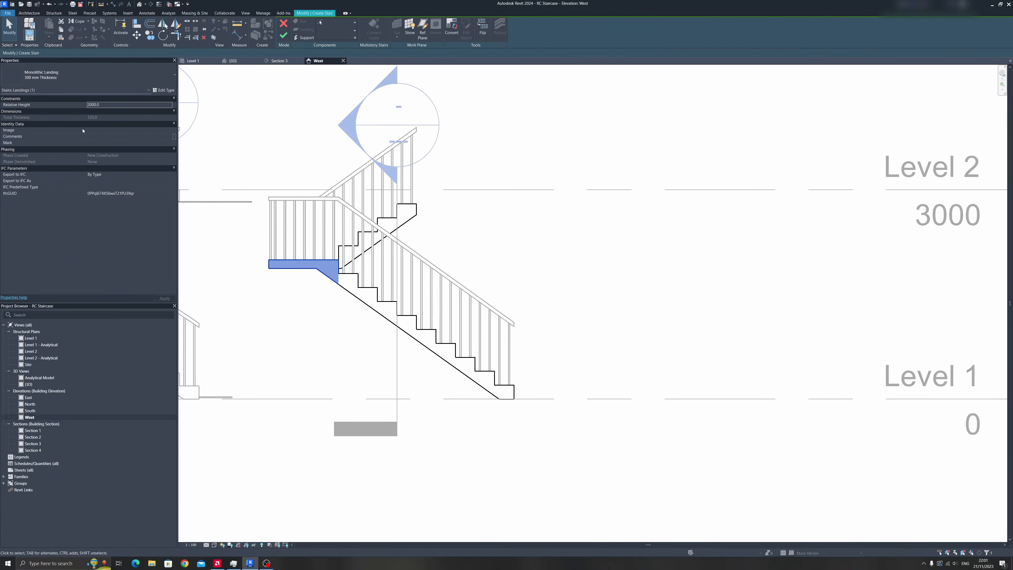
Step: In the Level 1 plan, extend the end of the upper run by one tread so it spans risers 10 to 15
{"action": "left_click", "coordinate": [193, 61]}
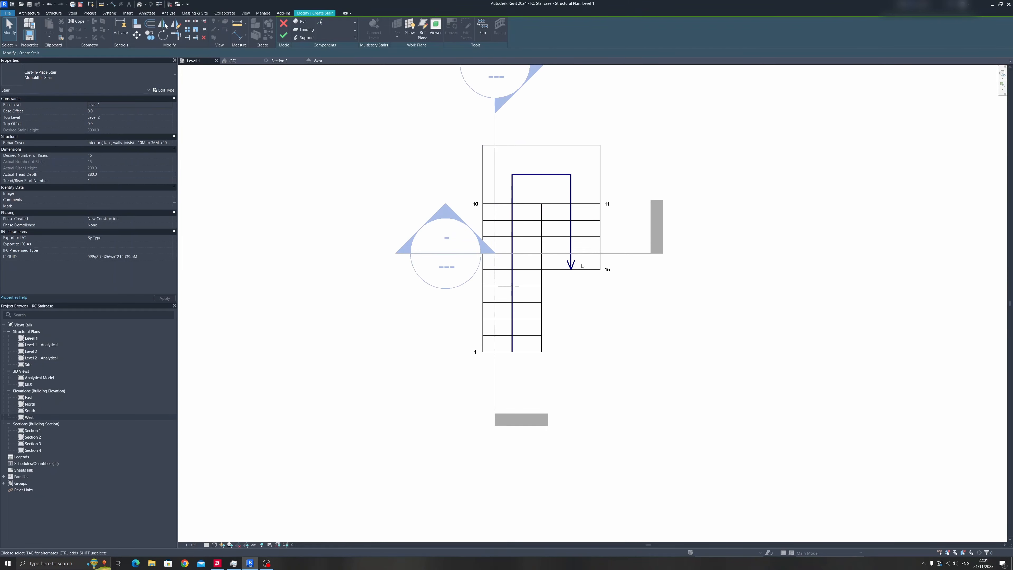
{"action": "left_click", "coordinate": [571, 268]}
{"action": "scroll", "coordinate": [571, 271], "scroll_direction": "up", "scroll_amount": 4}
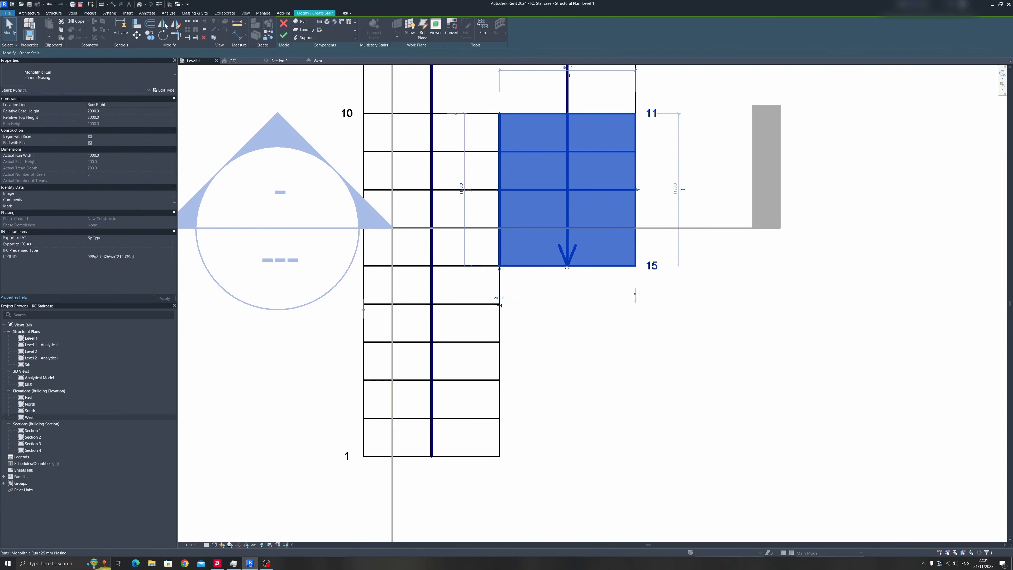
{"action": "left_click_drag", "start_coordinate": [570, 267], "coordinate": [584, 289]}
{"action": "left_click", "coordinate": [993, 547]}
{"action": "scroll", "coordinate": [637, 315], "scroll_direction": "down", "scroll_amount": 3}
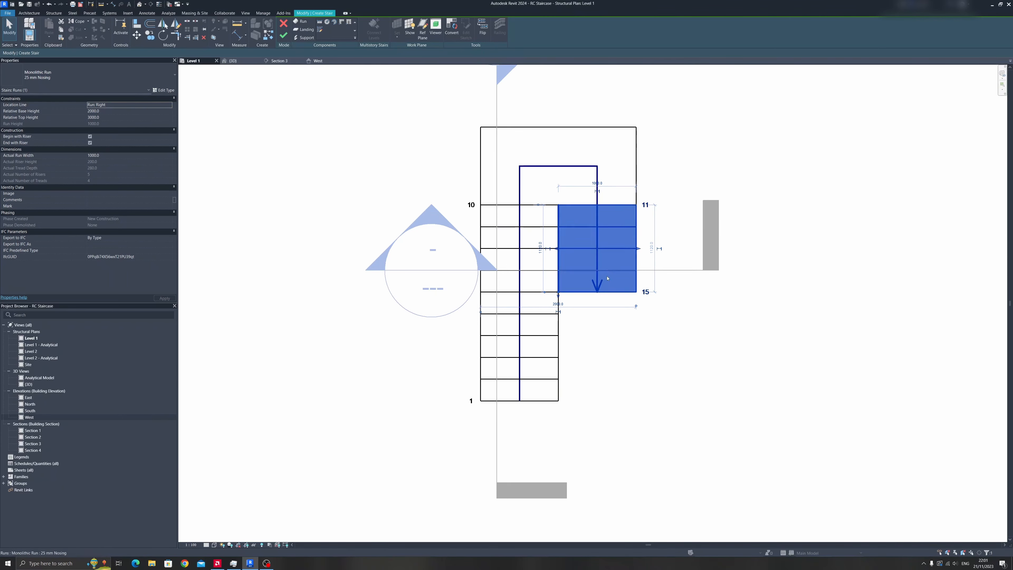
{"action": "scroll", "coordinate": [595, 298], "scroll_direction": "up", "scroll_amount": 2}
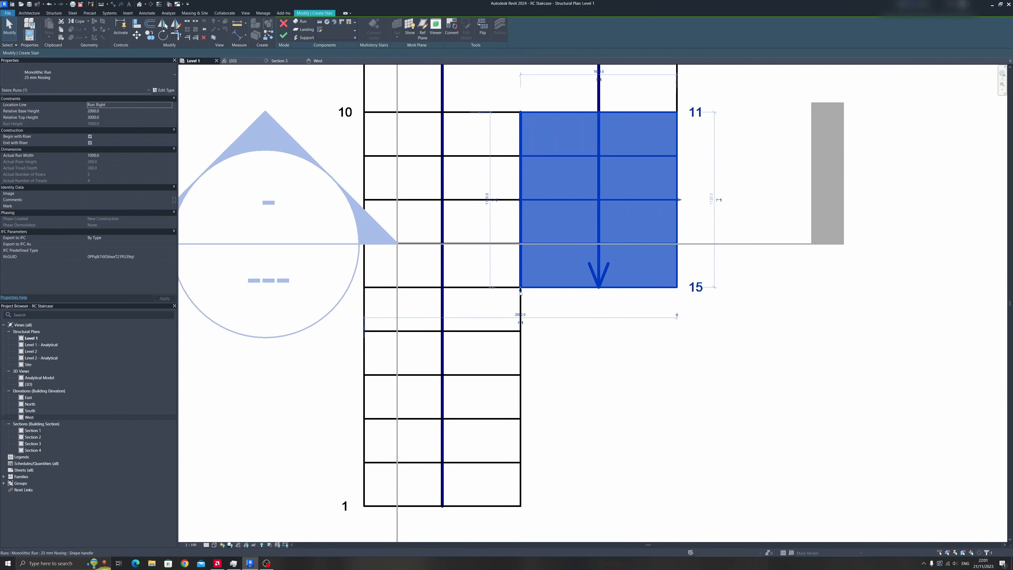
{"action": "left_click_drag", "start_coordinate": [520, 293], "coordinate": [520, 331]}
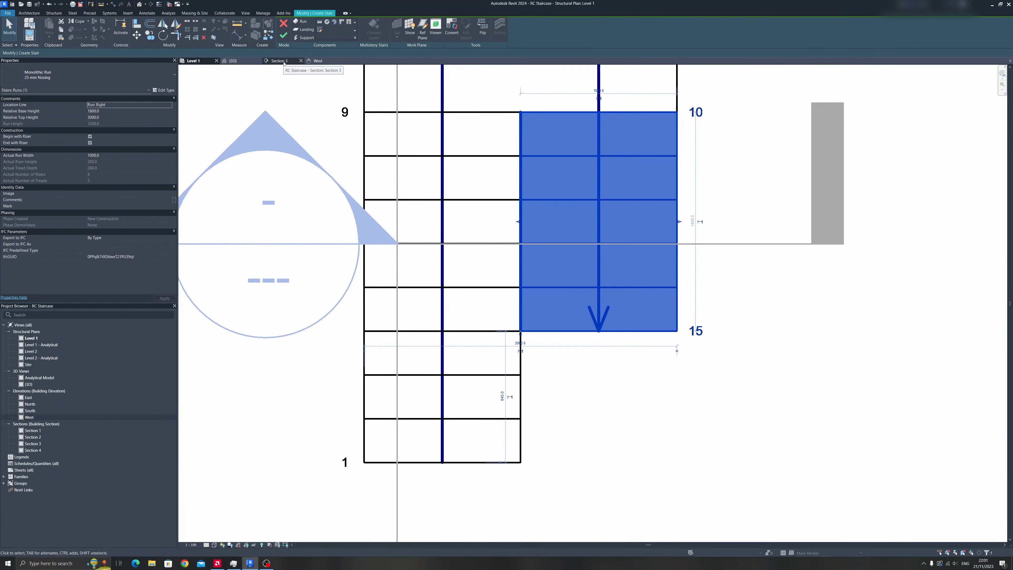
Step: Check the run in the West elevation and extend it by another tread in the Level 1 plan, to 15 + 1 risers
{"action": "left_click", "coordinate": [318, 61]}
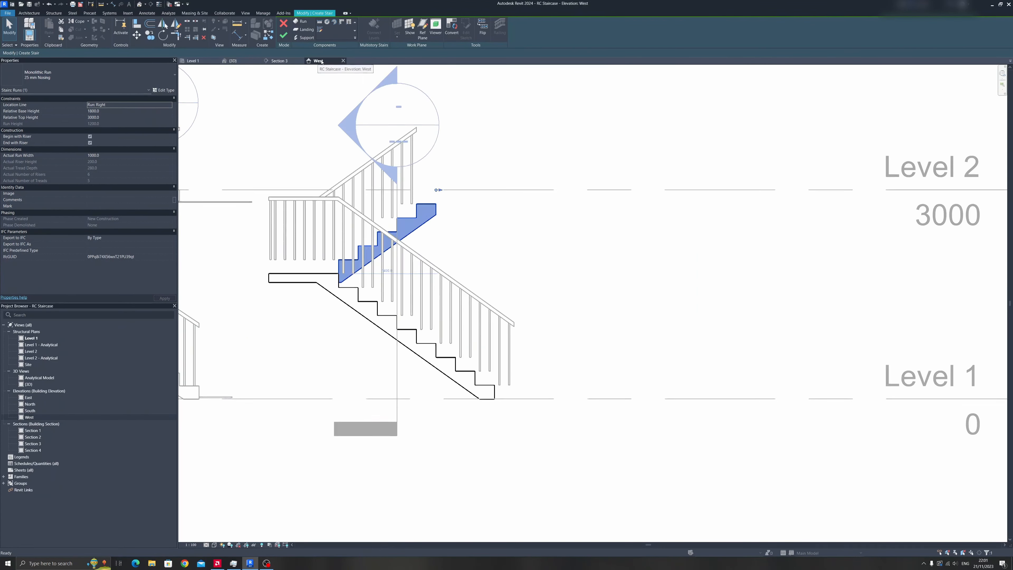
{"action": "scroll", "coordinate": [555, 208], "scroll_direction": "up", "scroll_amount": 3}
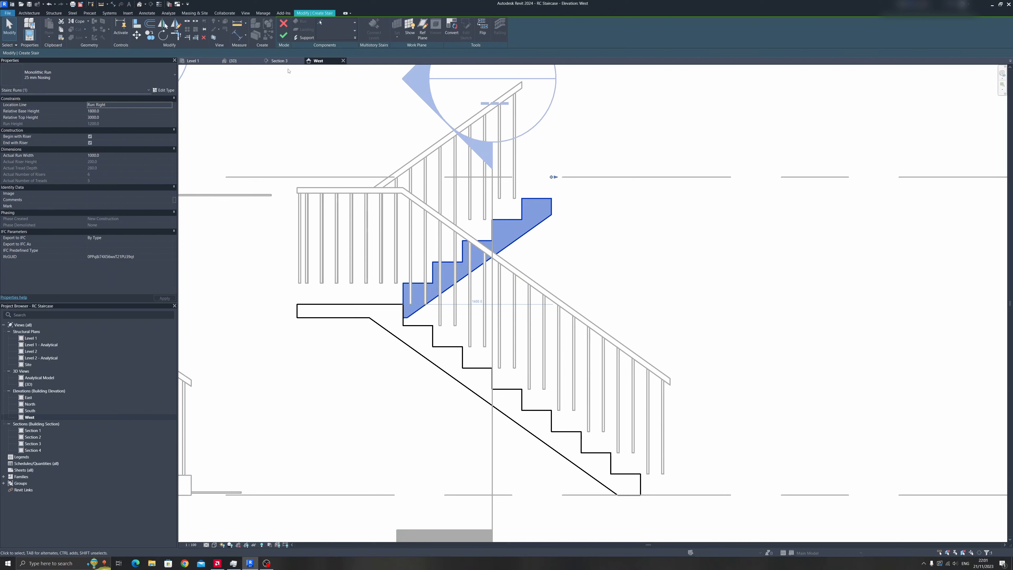
{"action": "left_click", "coordinate": [193, 61]}
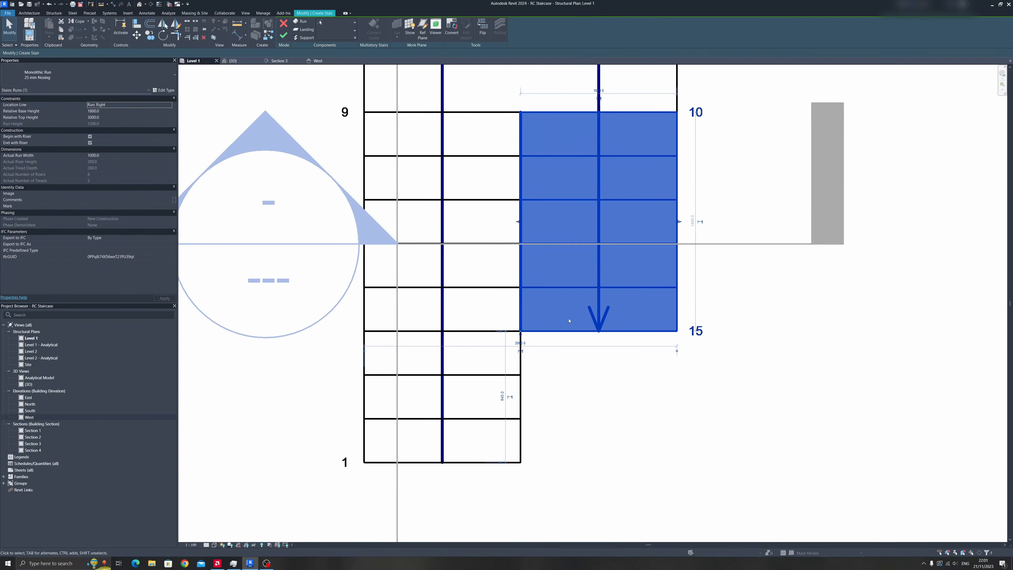
{"action": "left_click_drag", "start_coordinate": [520, 331], "coordinate": [529, 379]}
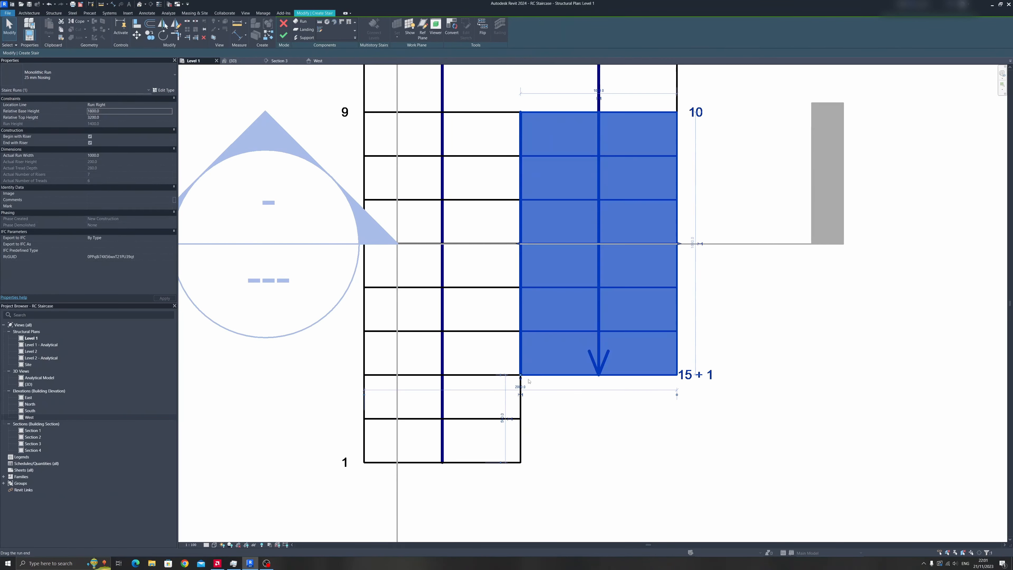
{"action": "left_click", "coordinate": [571, 404]}
Step: Compare the extended run with Level 2 in the West elevation and finish the stair edit
{"action": "left_click", "coordinate": [318, 60]}
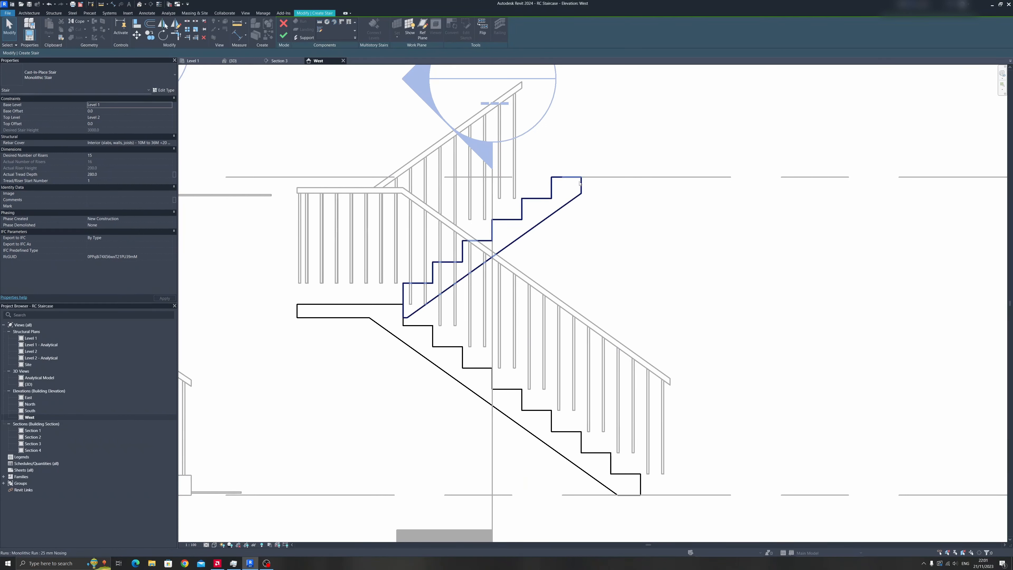
{"action": "scroll", "coordinate": [603, 191], "scroll_direction": "down", "scroll_amount": 5}
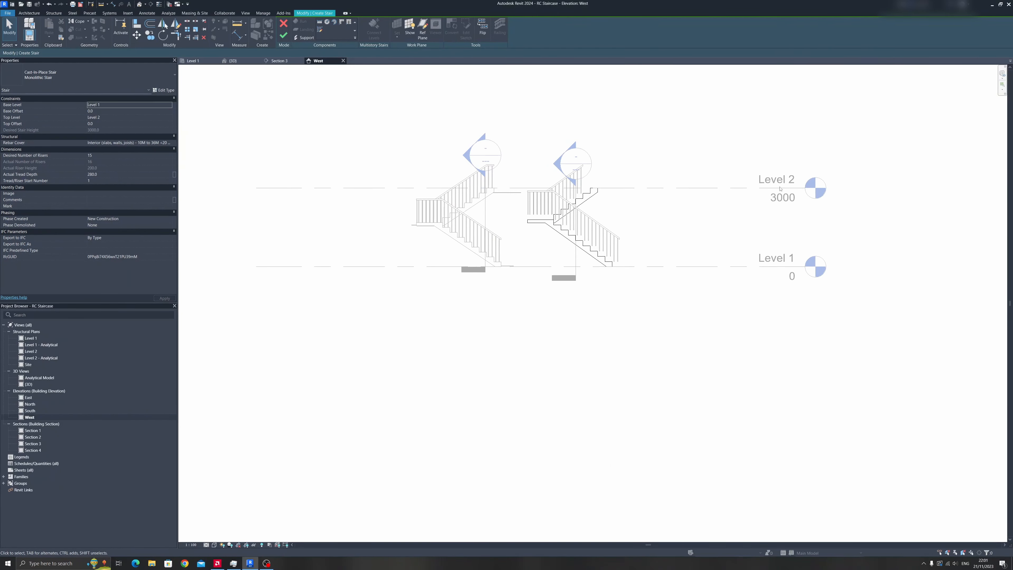
{"action": "scroll", "coordinate": [622, 199], "scroll_direction": "up", "scroll_amount": 4}
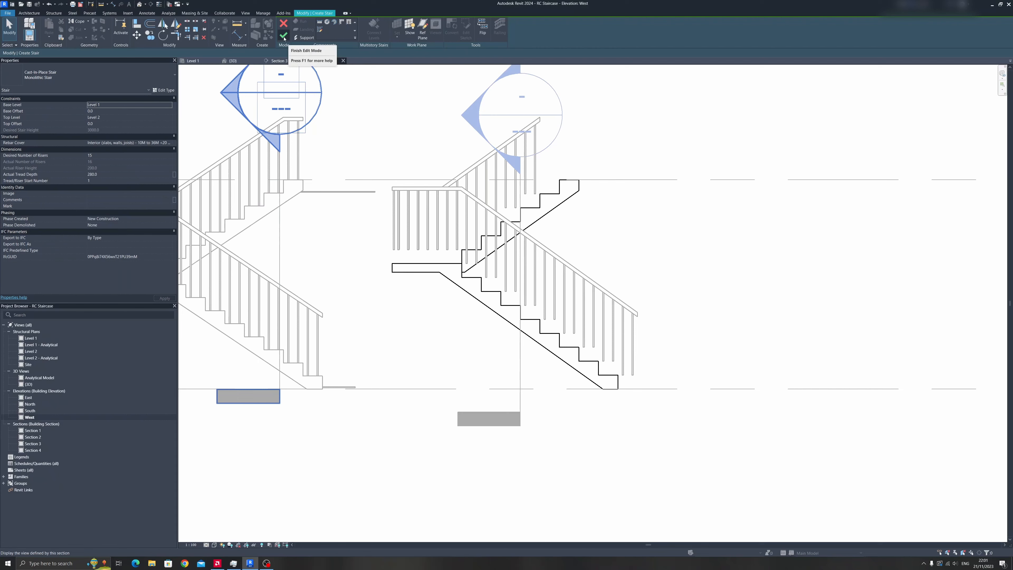
{"action": "left_click", "coordinate": [283, 36]}
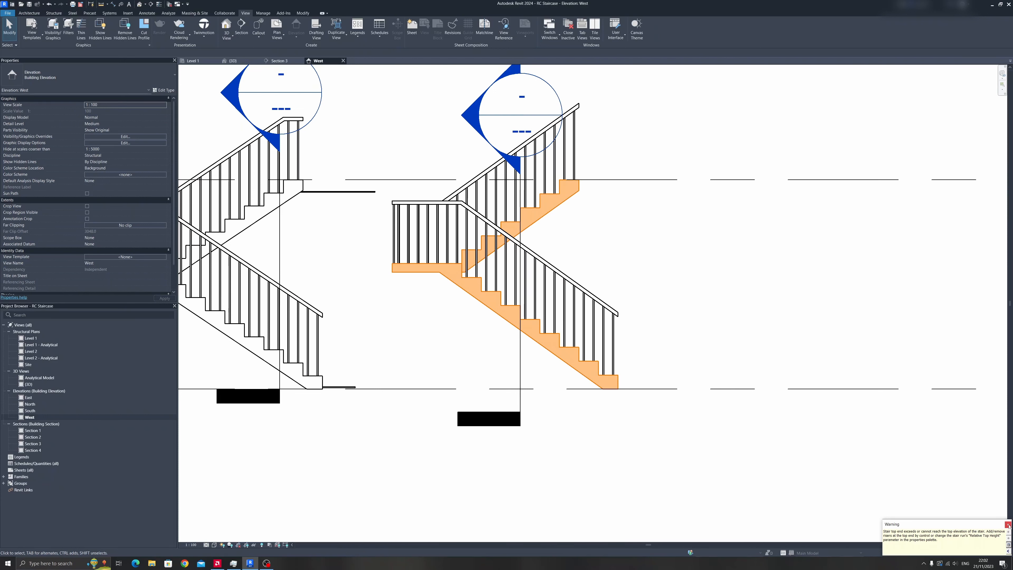
{"action": "left_click", "coordinate": [664, 329]}
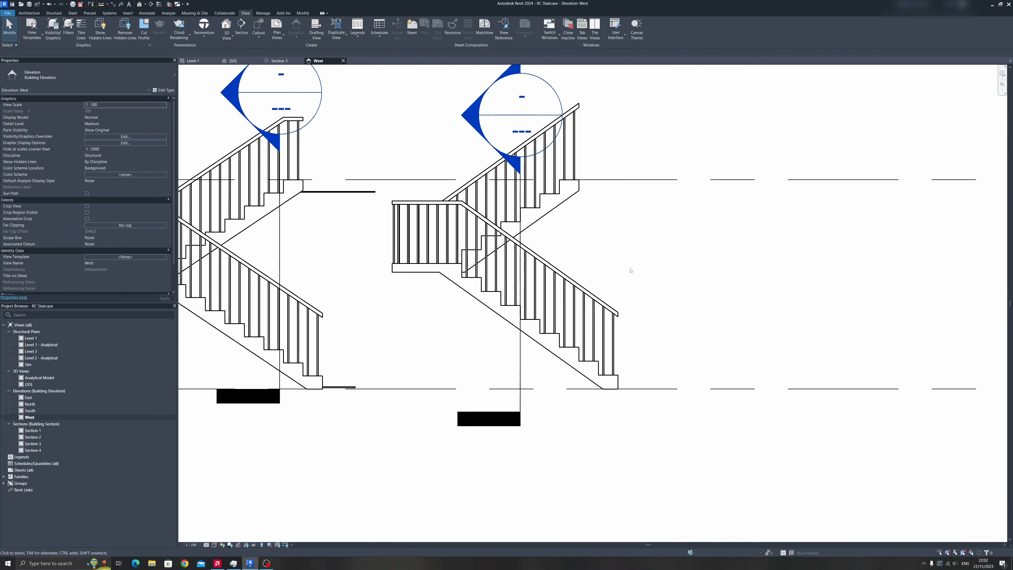
Step: Add riser numbers to the lower and upper runs of the edited staircase with the Tread Number tool
{"action": "left_click", "coordinate": [154, 13]}
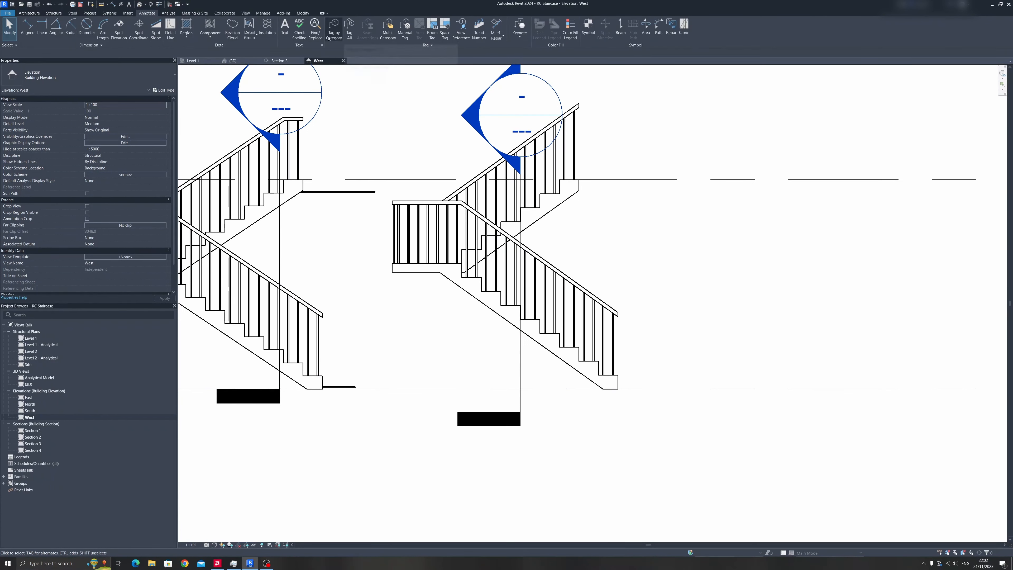
{"action": "left_click", "coordinate": [479, 30]}
{"action": "left_click", "coordinate": [598, 367]}
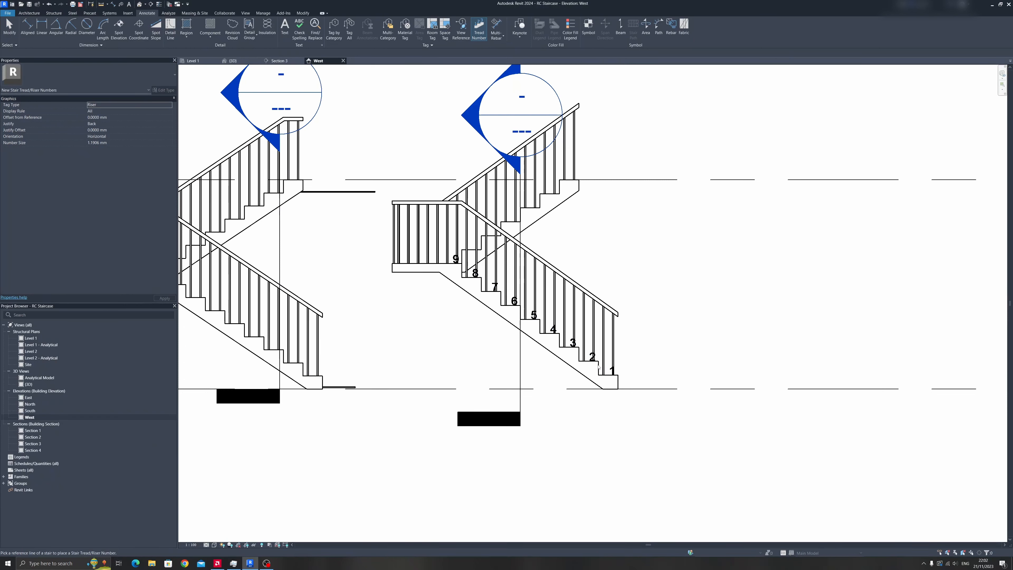
{"action": "left_click", "coordinate": [455, 270]}
{"action": "key", "text": "Escape"}
{"action": "scroll", "coordinate": [563, 88], "scroll_direction": "up", "scroll_amount": 2}
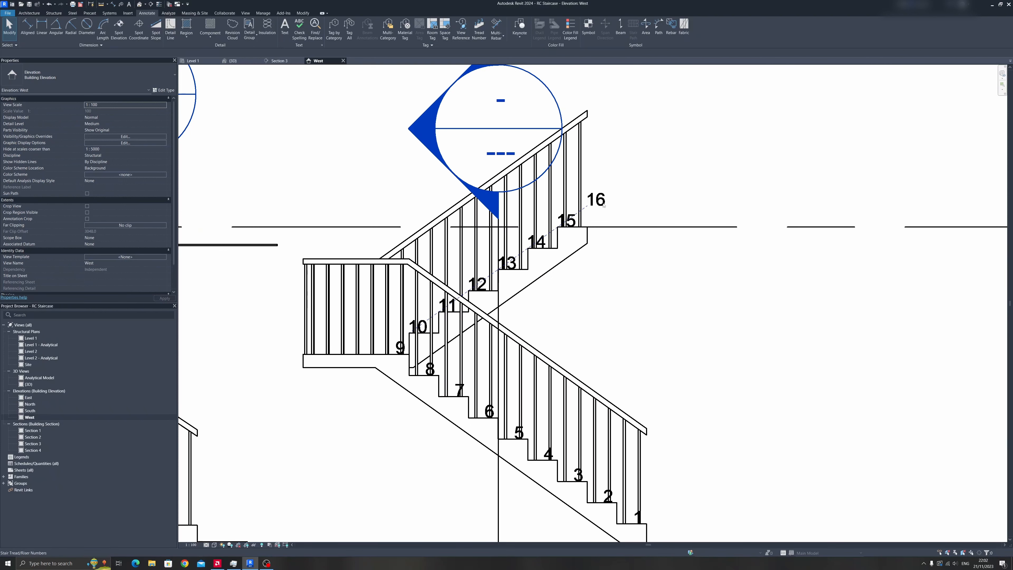
{"action": "scroll", "coordinate": [603, 204], "scroll_direction": "down", "scroll_amount": 2}
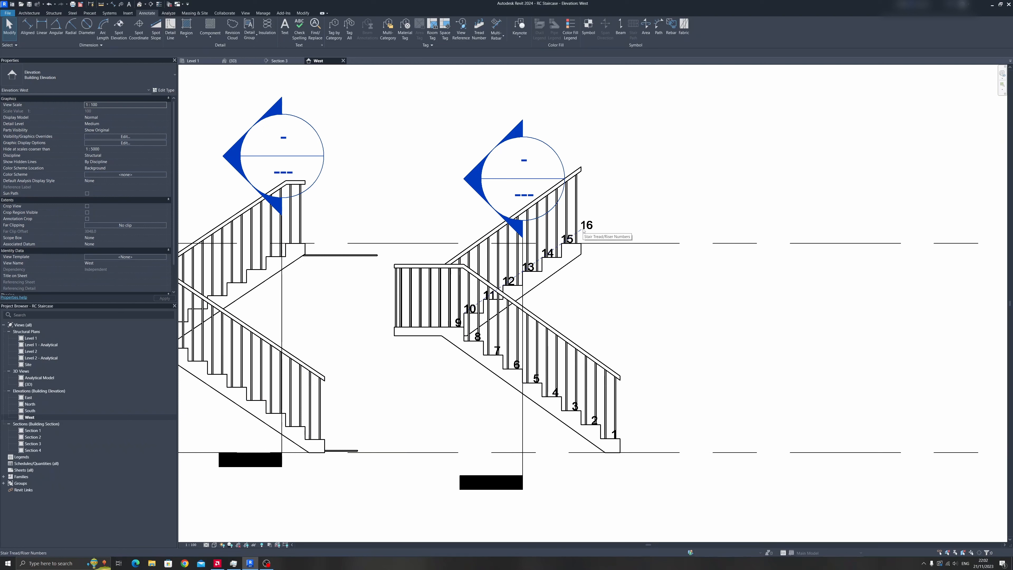
Step: Edit the staircase's upper run to turn off End with Riser, and finish the stair edit
{"action": "left_click", "coordinate": [567, 263]}
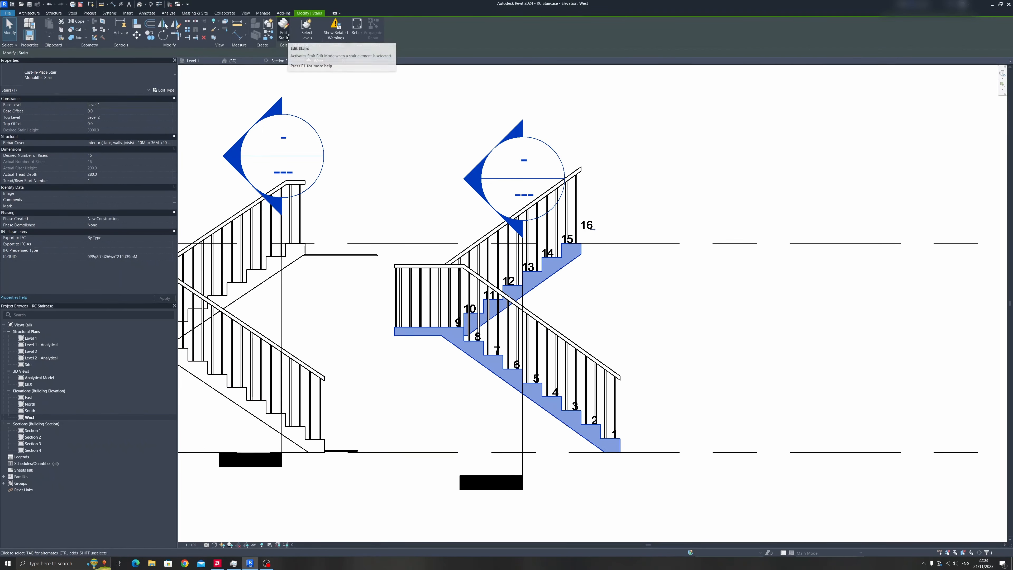
{"action": "left_click", "coordinate": [283, 30]}
{"action": "left_click", "coordinate": [580, 256]}
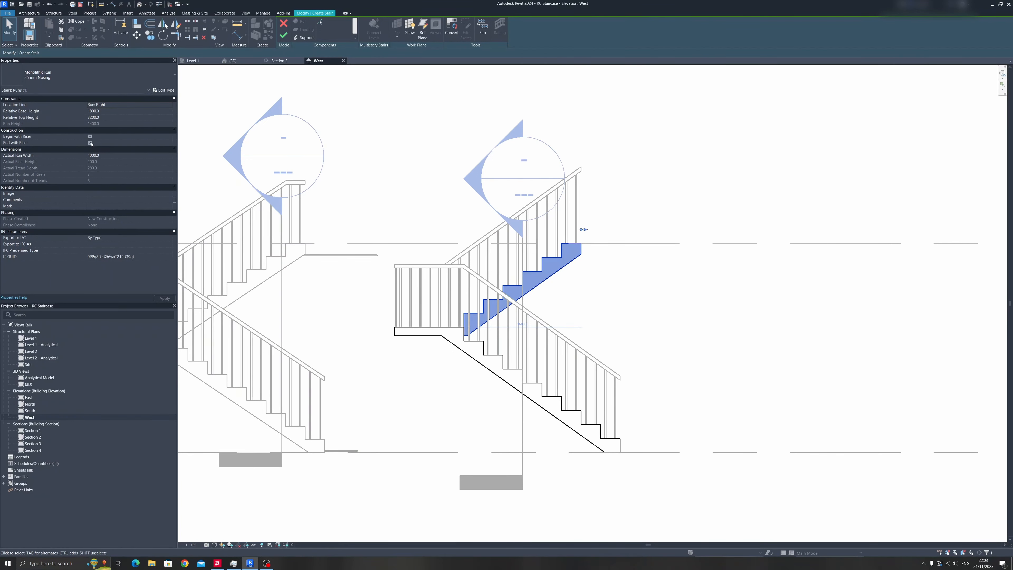
{"action": "left_click", "coordinate": [90, 143]}
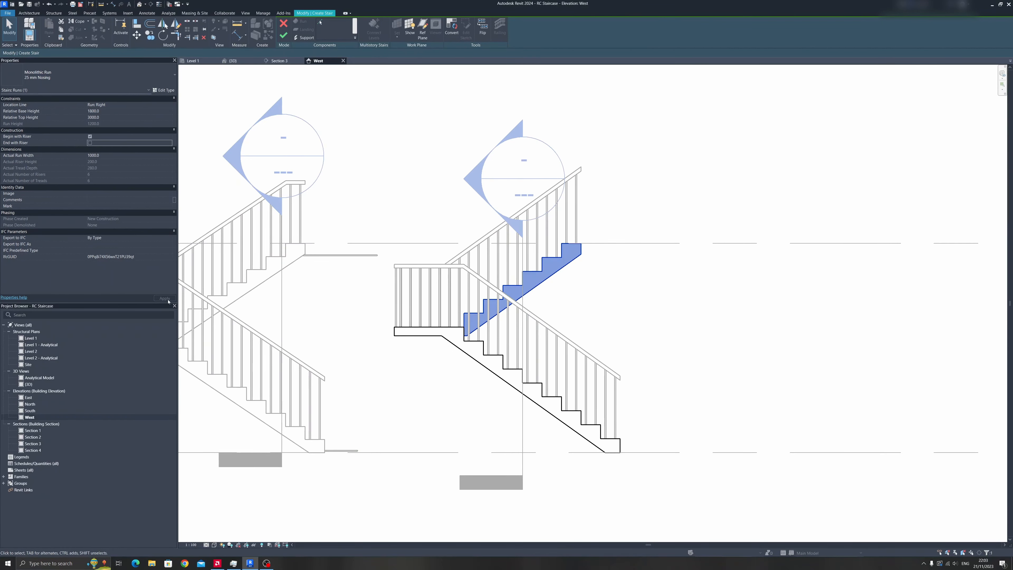
{"action": "left_click", "coordinate": [283, 35]}
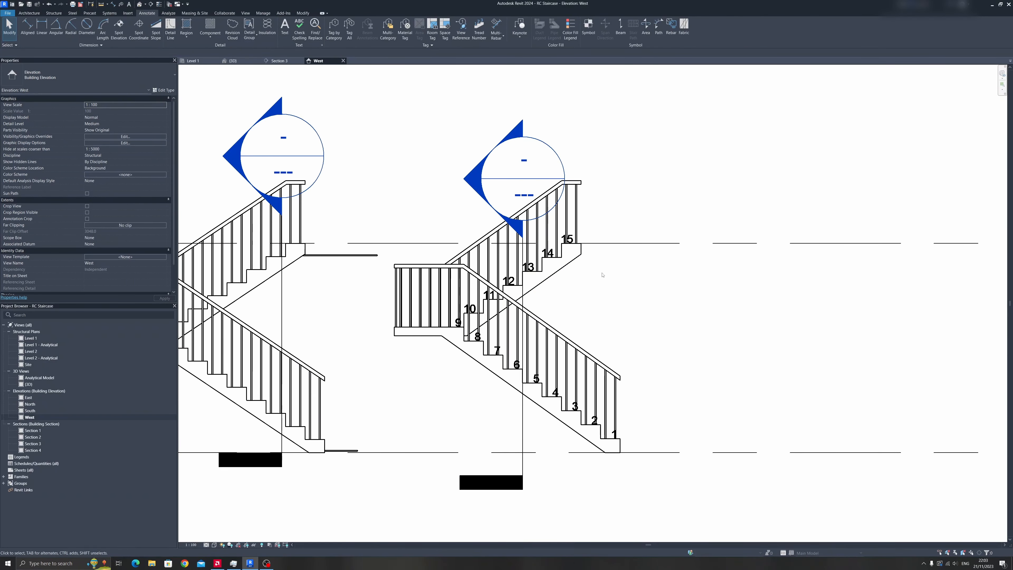
Step: Edit the staircase in the West elevation and open the type properties of its 25 mm Nosing run type
{"action": "left_click", "coordinate": [577, 259]}
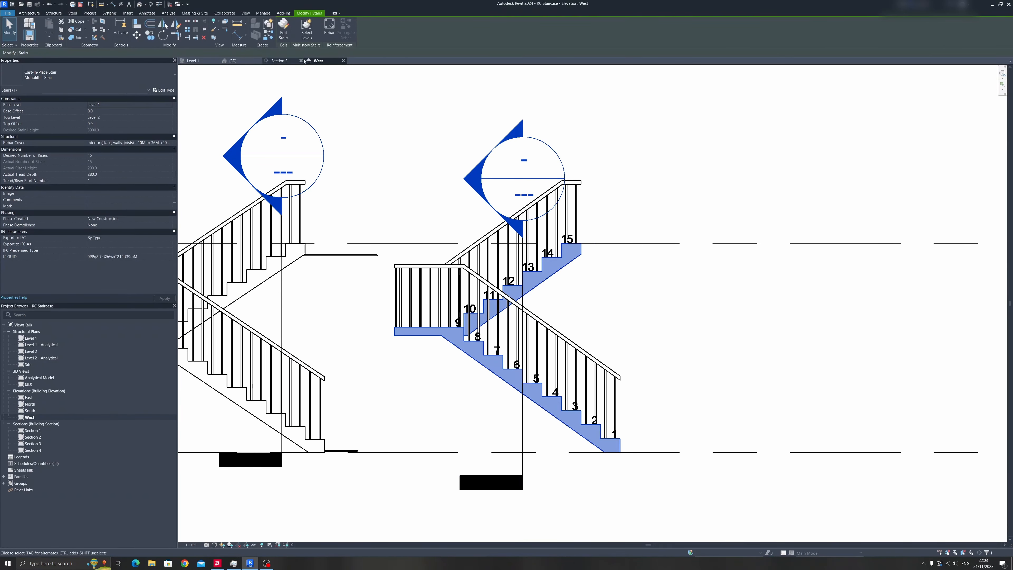
{"action": "left_click", "coordinate": [606, 229]}
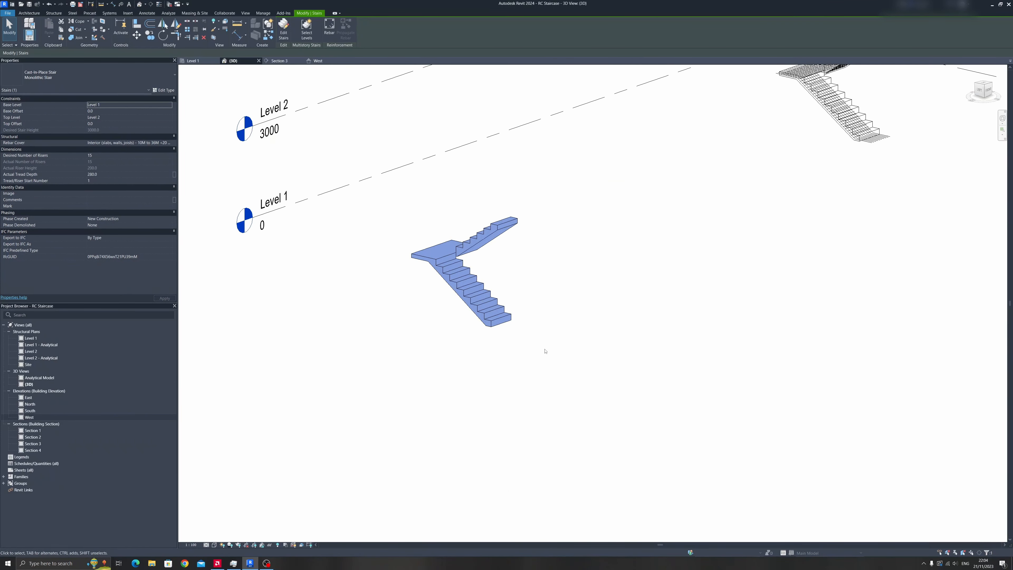
{"action": "left_click", "coordinate": [284, 30]}
{"action": "left_click", "coordinate": [318, 61]}
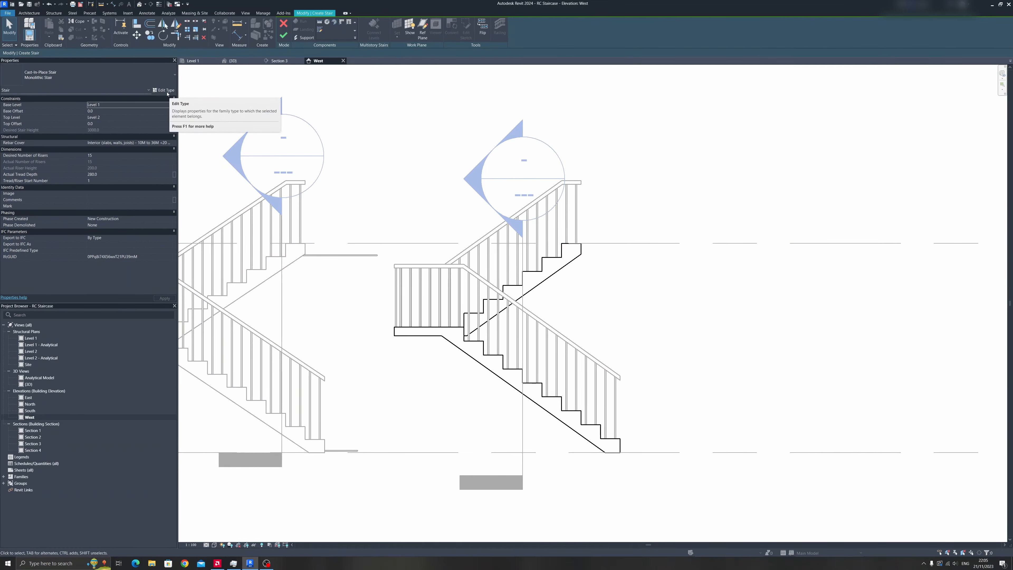
{"action": "left_click", "coordinate": [167, 93]}
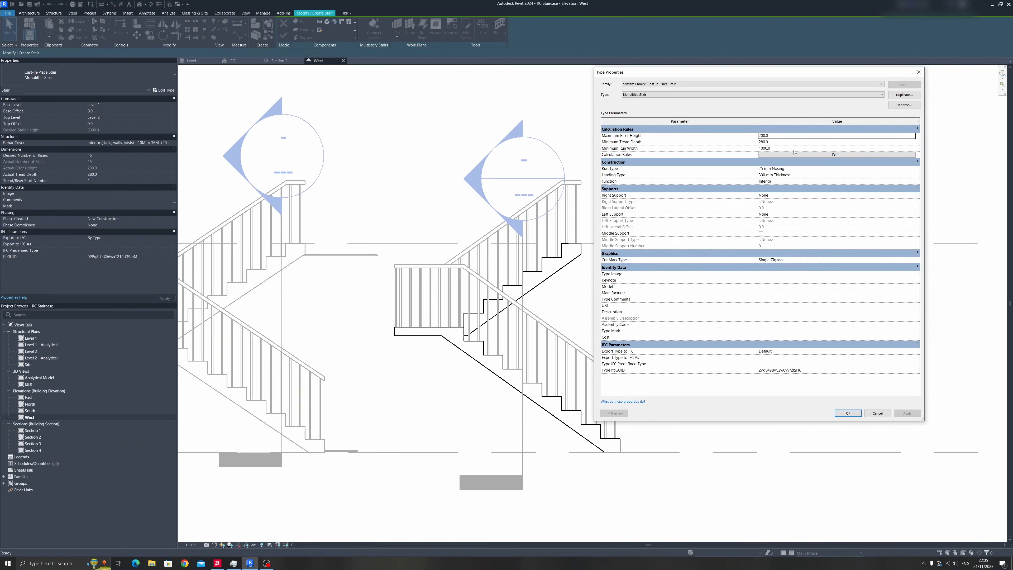
{"action": "left_click", "coordinate": [913, 168]}
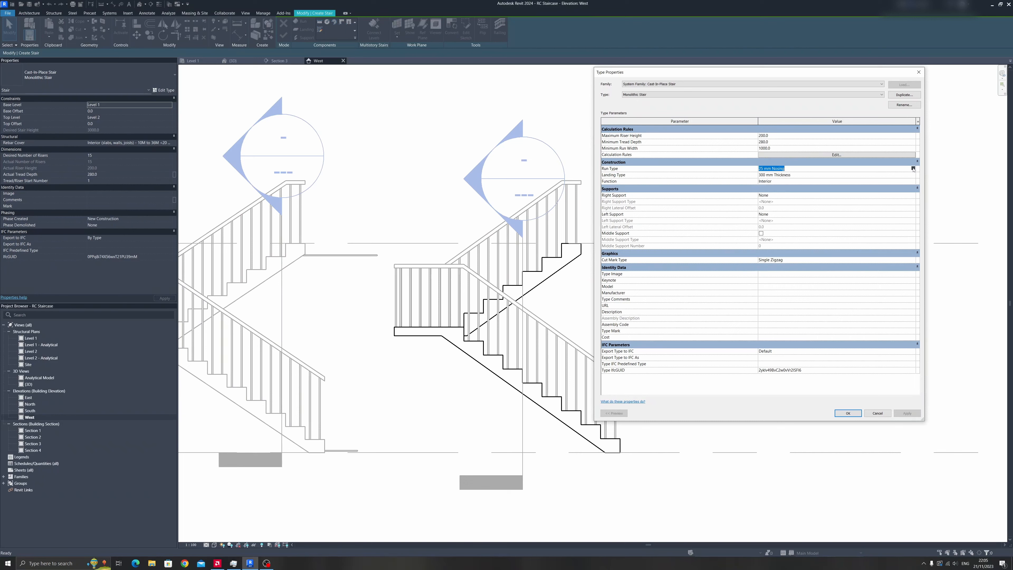
{"action": "left_click", "coordinate": [913, 168]}
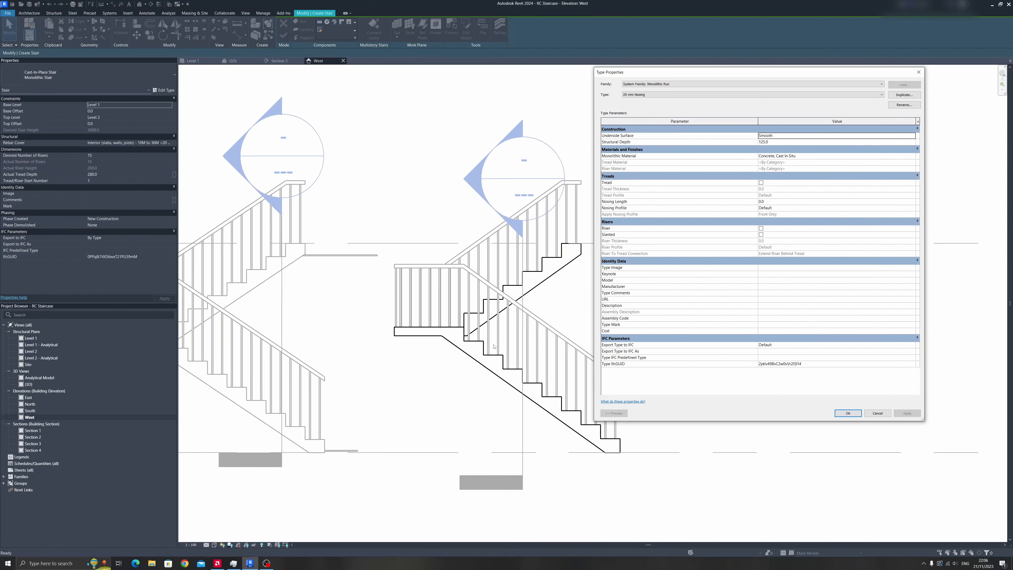
Step: Apply a Stepped underside surface to the monolithic run type, deleting the conflicting rebar
{"action": "left_click", "coordinate": [905, 136]}
{"action": "left_click", "coordinate": [884, 142]}
{"action": "left_click", "coordinate": [907, 413]}
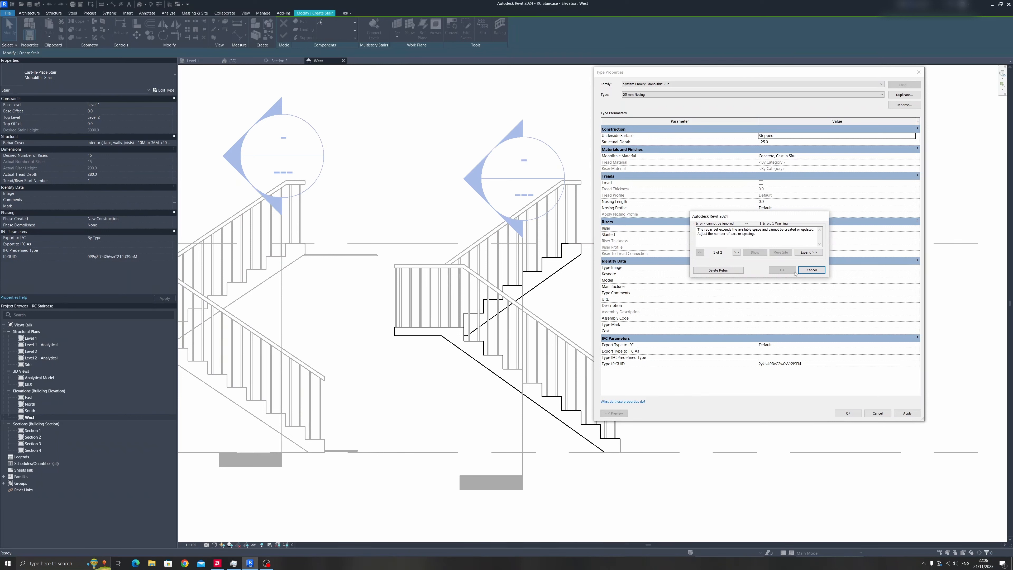
{"action": "left_click", "coordinate": [722, 271]}
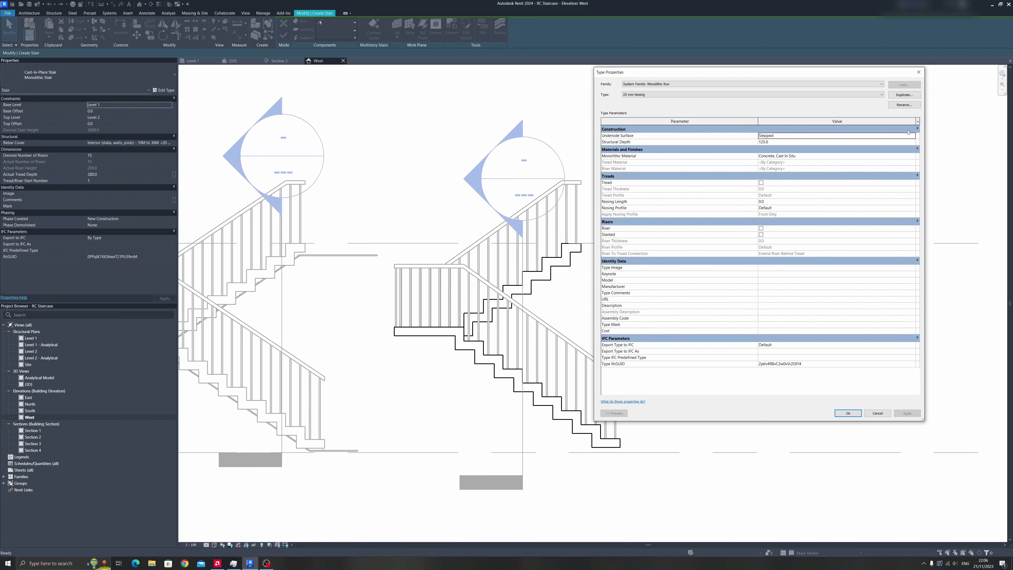
Step: Set the run type's underside surface back to Smooth and apply it
{"action": "left_click", "coordinate": [913, 137]}
{"action": "left_click", "coordinate": [766, 142]}
{"action": "left_click", "coordinate": [847, 414]}
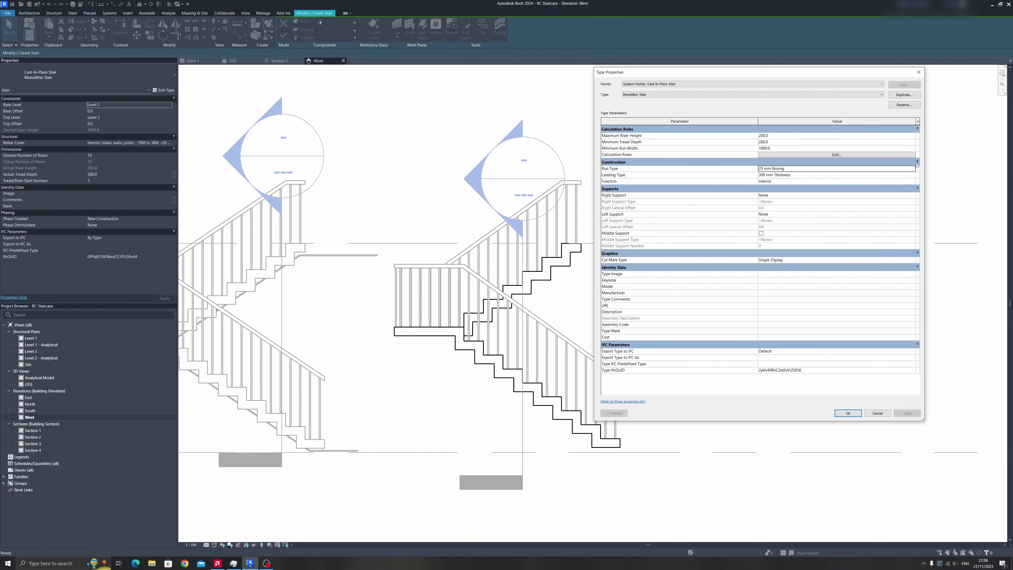
{"action": "left_click", "coordinate": [912, 170]}
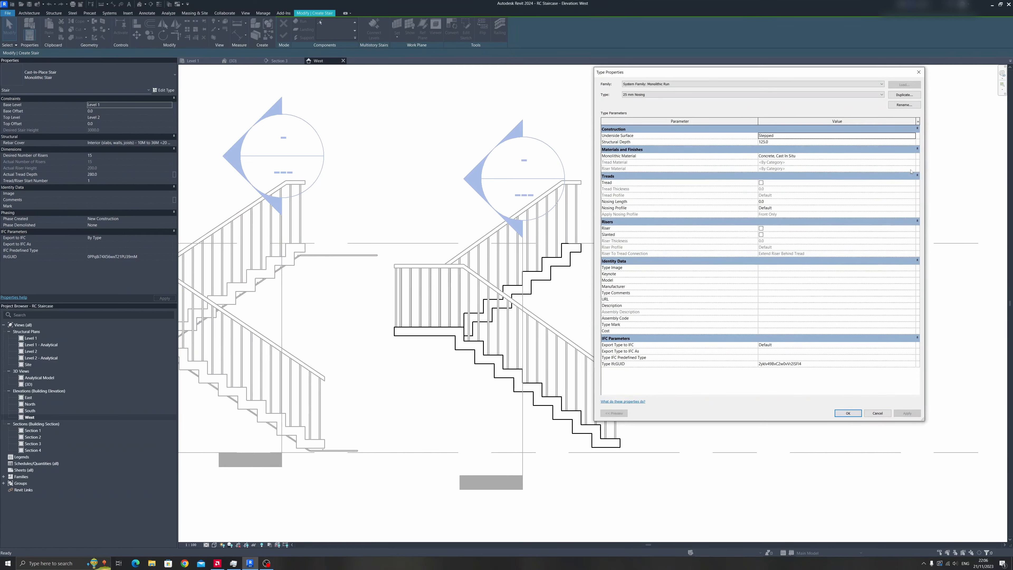
{"action": "left_click", "coordinate": [914, 136]}
{"action": "left_click", "coordinate": [905, 149]}
{"action": "left_click", "coordinate": [906, 413]}
{"action": "left_click", "coordinate": [788, 136]}
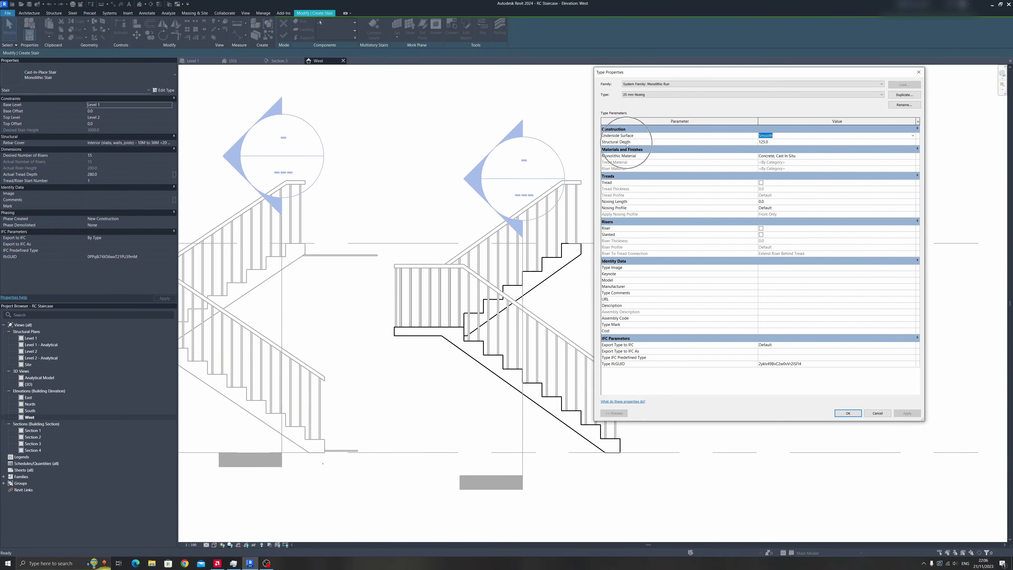
Step: Set the run type's structural depth to 150 mm and apply it
{"action": "left_click", "coordinate": [784, 140]}
{"action": "type", "text": "150"}
{"action": "left_click", "coordinate": [905, 414]}
Step: Assign Concrete - Cast-in-Place Concrete - 35 MPa as the run type's monolithic material
{"action": "left_click", "coordinate": [797, 155]}
{"action": "left_click", "coordinate": [913, 156]}
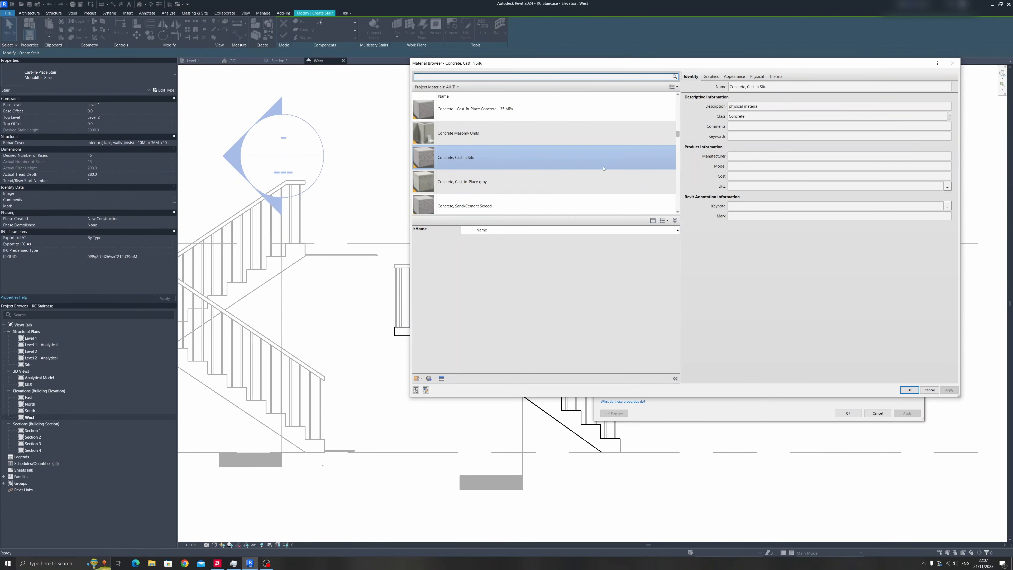
{"action": "scroll", "coordinate": [558, 160], "scroll_direction": "up", "scroll_amount": 3}
{"action": "scroll", "coordinate": [519, 150], "scroll_direction": "down", "scroll_amount": 1}
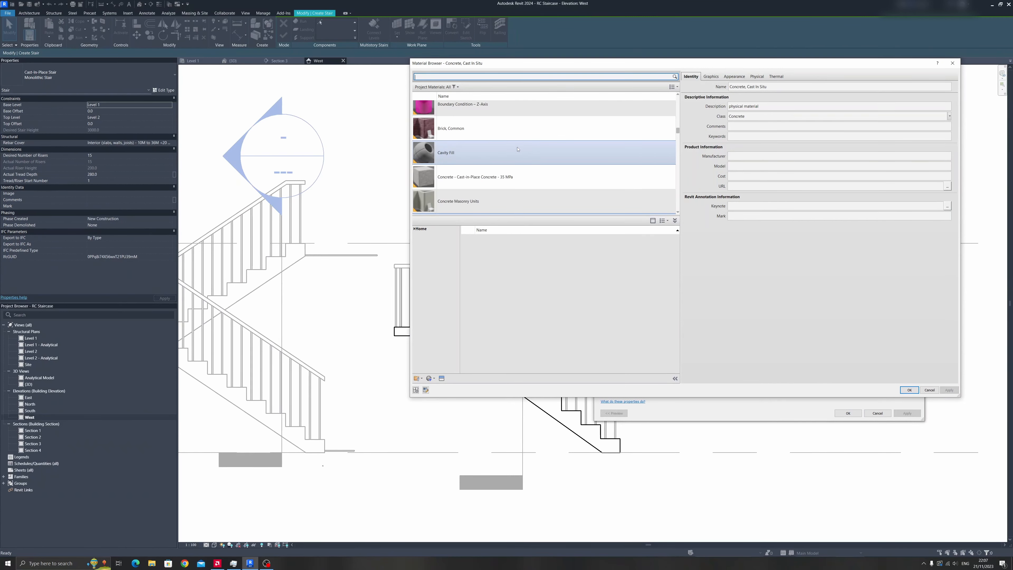
{"action": "scroll", "coordinate": [542, 155], "scroll_direction": "down", "scroll_amount": 3}
{"action": "scroll", "coordinate": [535, 152], "scroll_direction": "up", "scroll_amount": 2}
{"action": "scroll", "coordinate": [523, 165], "scroll_direction": "down", "scroll_amount": 2}
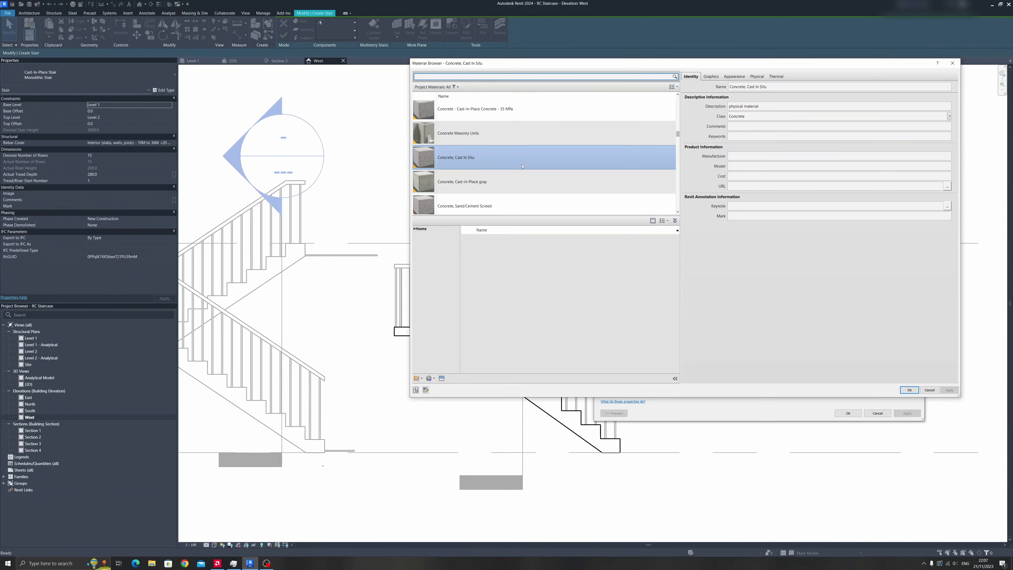
{"action": "left_click", "coordinate": [505, 116]}
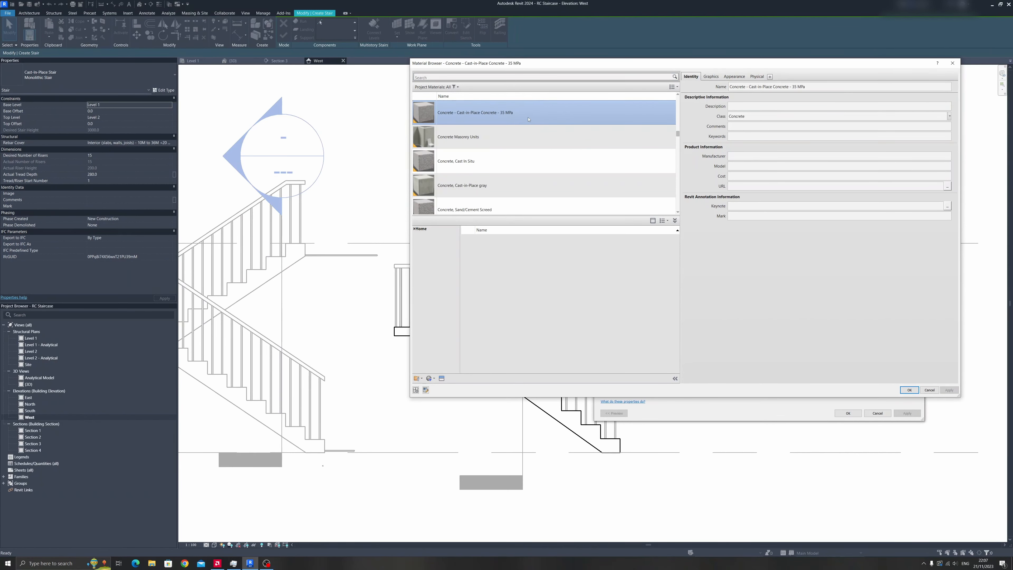
{"action": "scroll", "coordinate": [539, 136], "scroll_direction": "down", "scroll_amount": 1}
{"action": "left_click", "coordinate": [909, 390]}
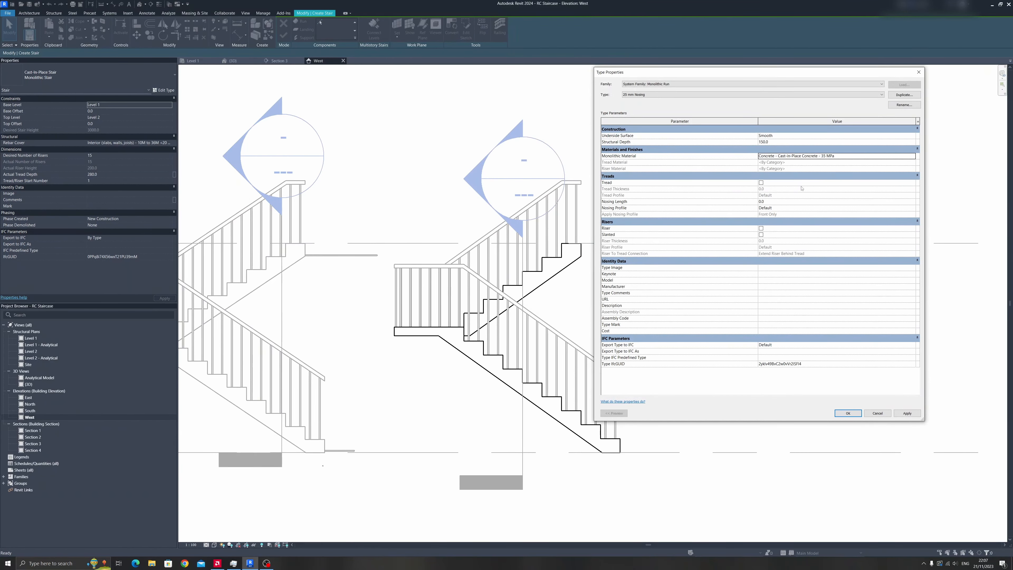
Step: Turn on treads for the run type and apply the change
{"action": "left_click", "coordinate": [761, 183]}
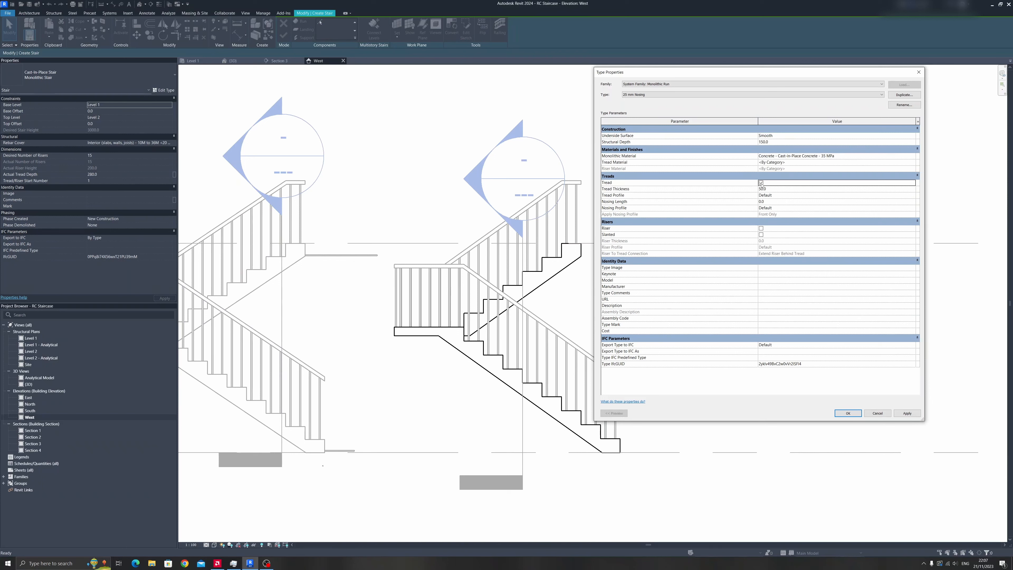
{"action": "left_click", "coordinate": [780, 188]}
{"action": "left_click", "coordinate": [906, 413]}
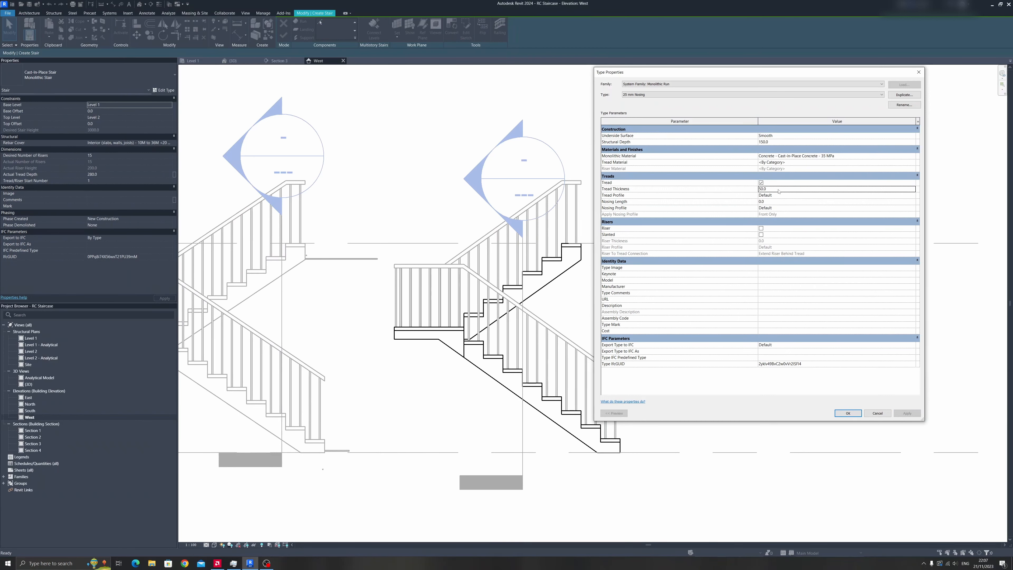
Step: Review the tread profile options, keep Default, and apply a nosing length of 50 mm
{"action": "left_click", "coordinate": [913, 195]}
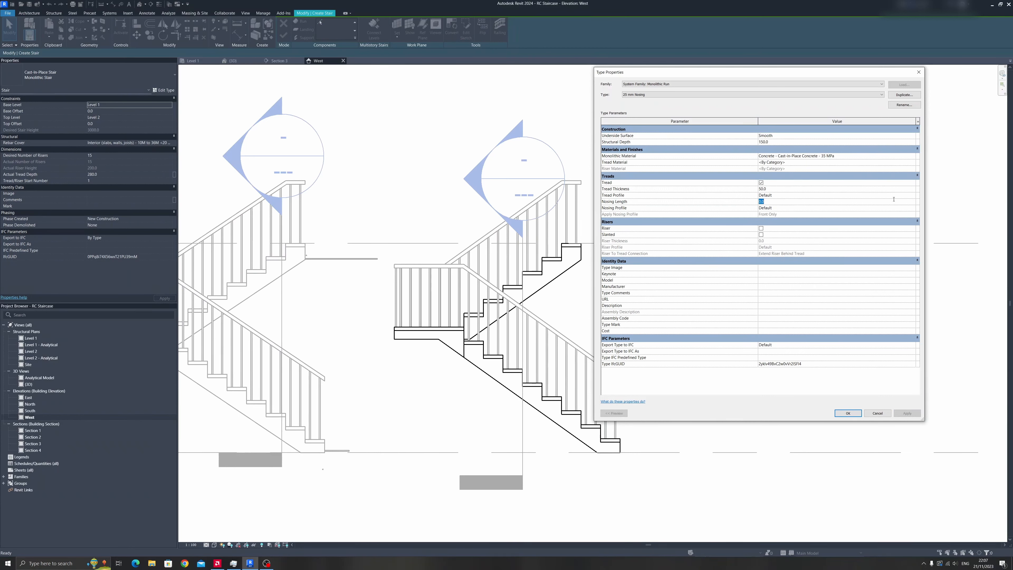
{"action": "left_click", "coordinate": [913, 196]}
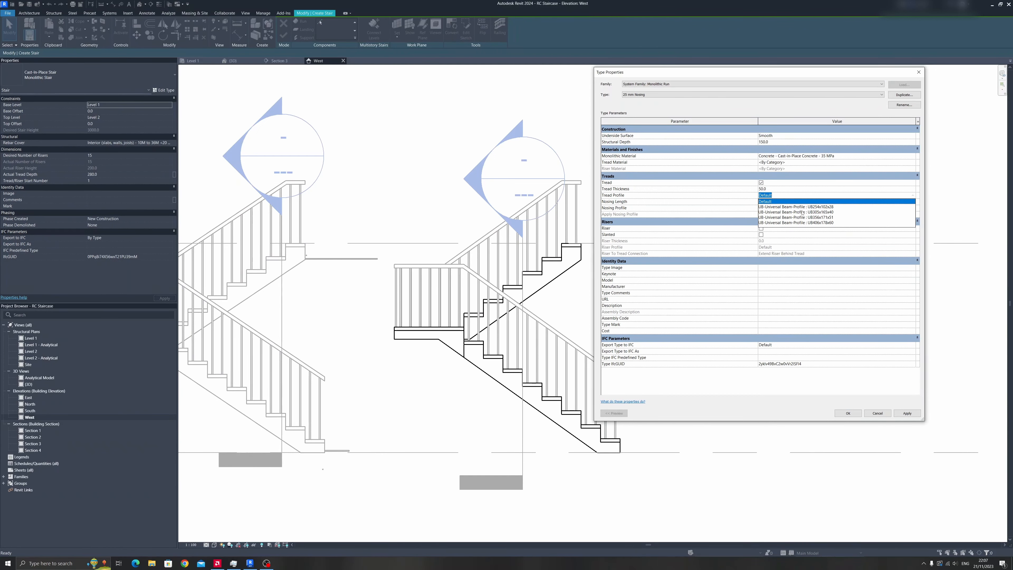
{"action": "left_click", "coordinate": [777, 201]}
{"action": "left_click", "coordinate": [778, 202]}
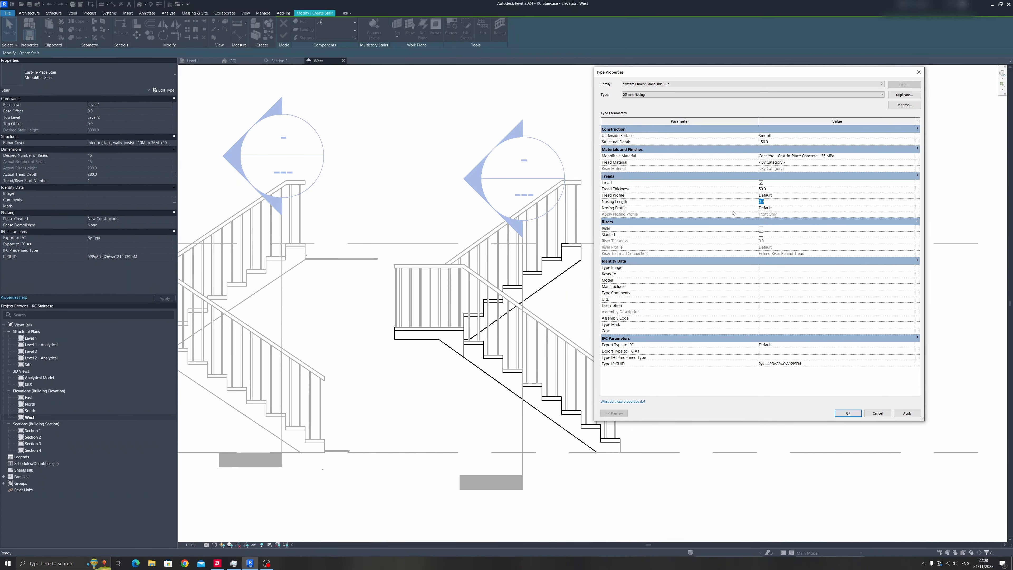
{"action": "left_click", "coordinate": [779, 202]}
{"action": "left_click_drag", "start_coordinate": [780, 201], "coordinate": [751, 202]}
{"action": "type", "text": "50"}
{"action": "left_click", "coordinate": [907, 413]}
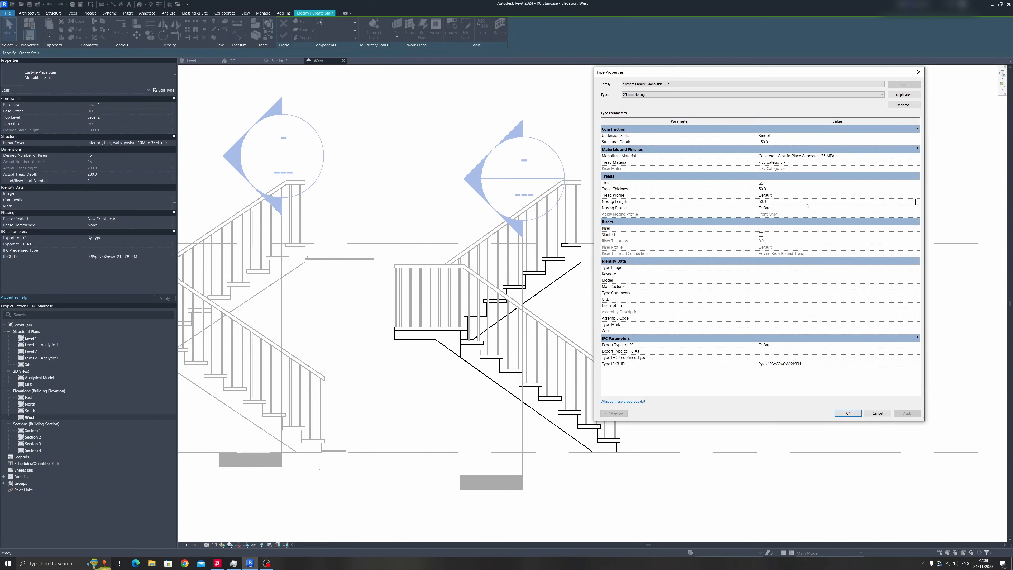
Step: Set the run type's nosing profile to M_Stair Nosing - Radius : 20mm and apply it
{"action": "left_click", "coordinate": [903, 208]}
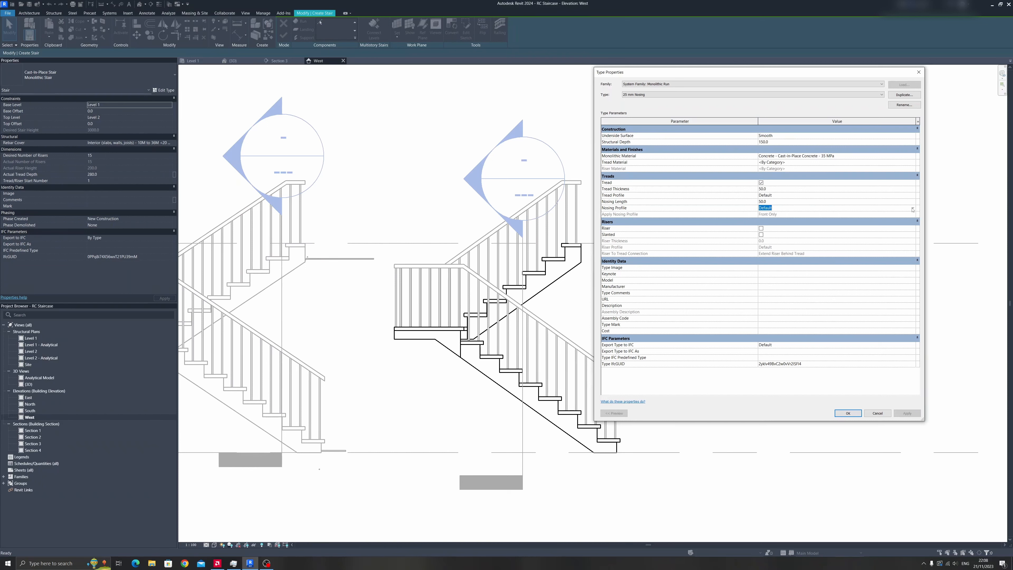
{"action": "left_click", "coordinate": [913, 209]}
{"action": "left_click", "coordinate": [818, 219]}
{"action": "left_click", "coordinate": [907, 414]}
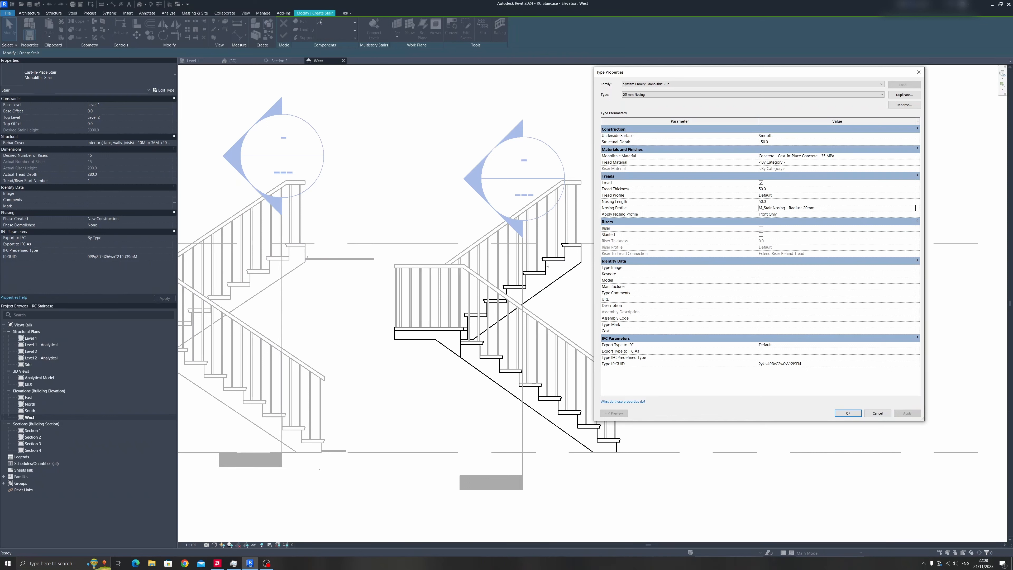
Step: Turn on risers for the run type, make them slanted, and apply both changes
{"action": "left_click", "coordinate": [727, 230]}
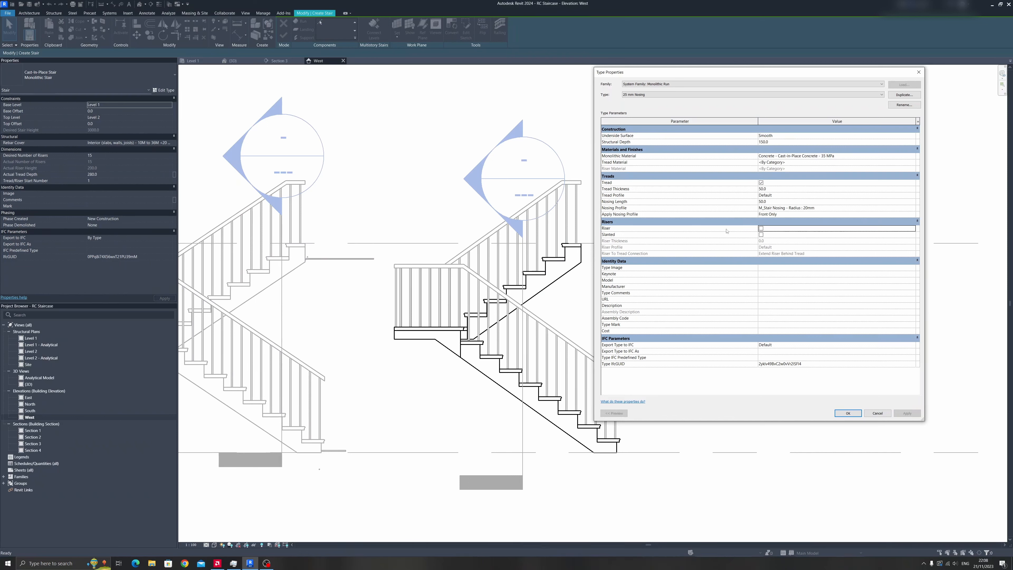
{"action": "left_click", "coordinate": [760, 229]}
{"action": "left_click", "coordinate": [907, 413]}
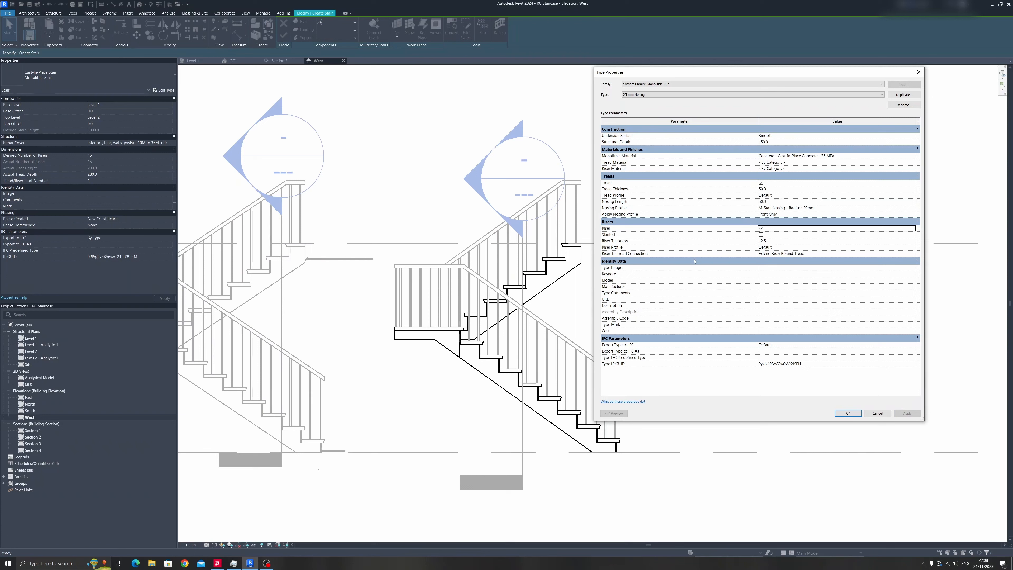
{"action": "left_click", "coordinate": [761, 234]}
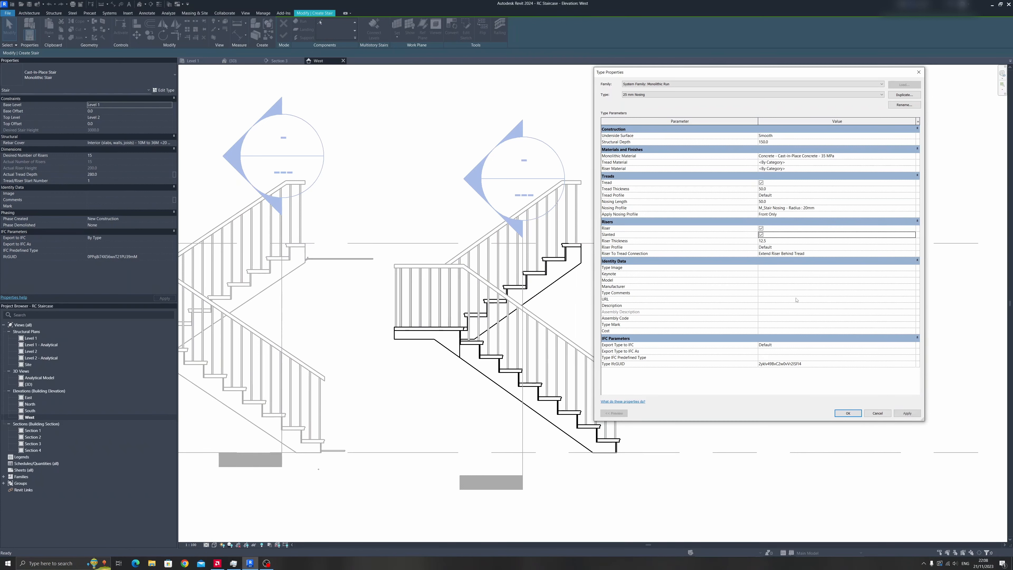
{"action": "left_click", "coordinate": [905, 413]}
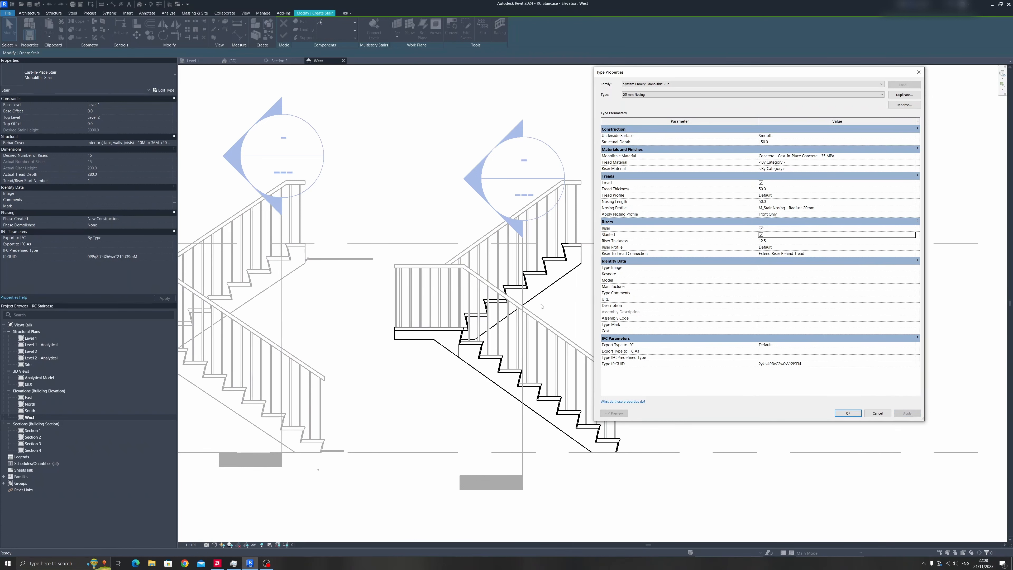